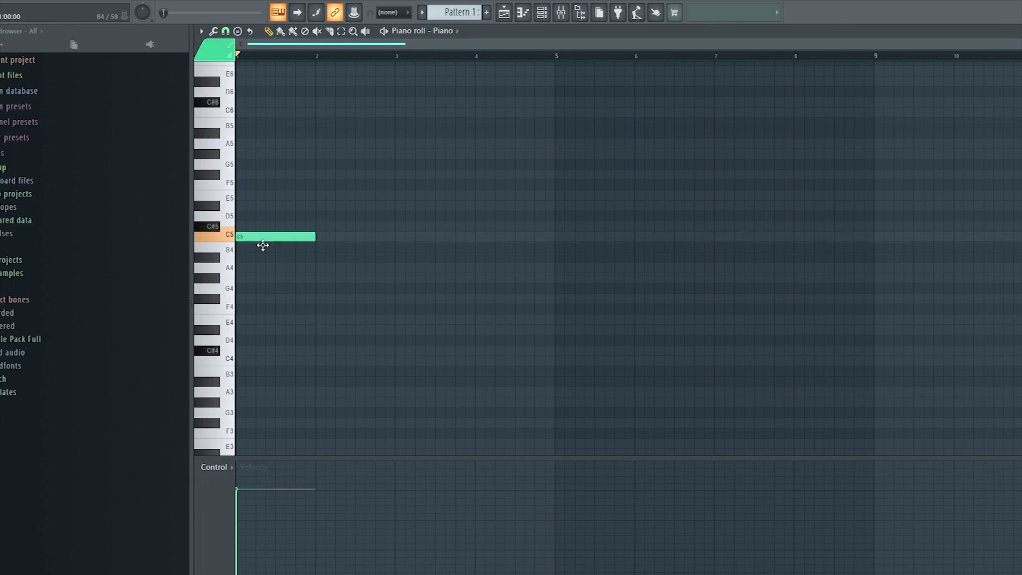
- Build a one-bar chord of C#4, E4 and G#4 in bar 1
left_click_drag(257, 227, 252, 356)
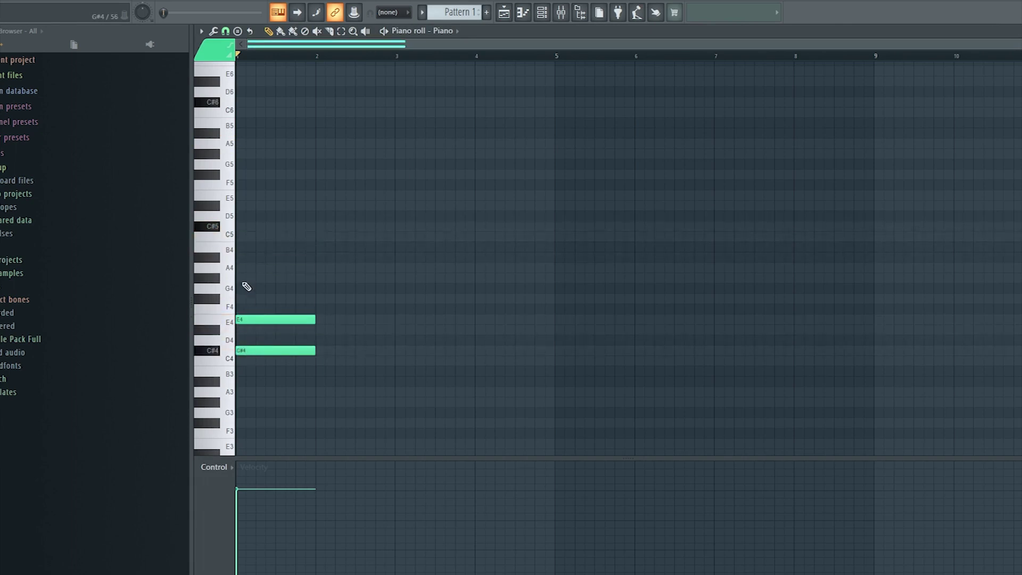
key("space")
key("space")
mouse_move(254, 321)
left_mouse_down()
mouse_move(256, 334)
mouse_move(261, 320)
left_mouse_up()
key("space")
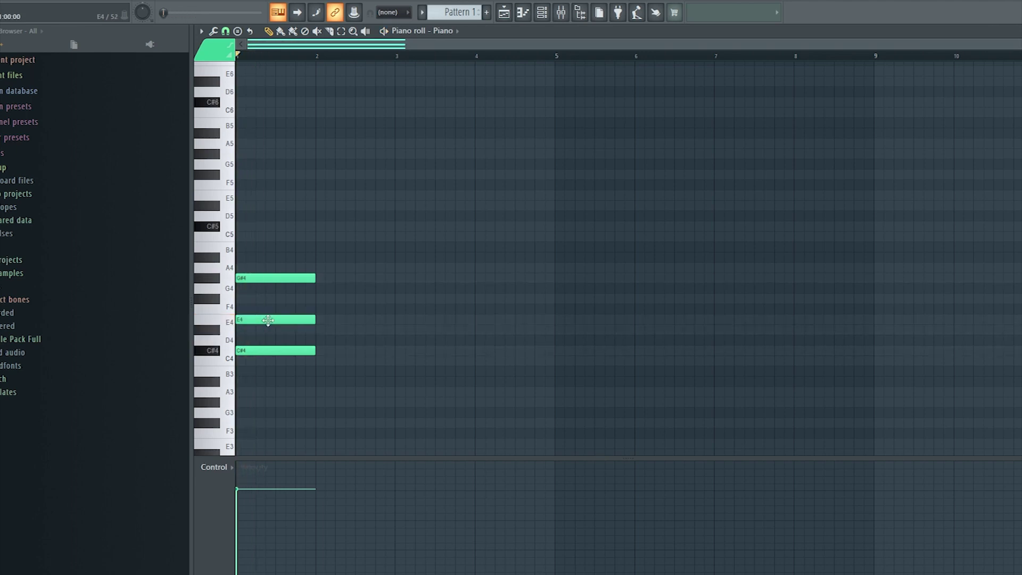
- Repeat the chord across four bars, with its middle note lowered to D#4 in bars 2 and 4
key("ctrl+b")
key("ctrl+d")
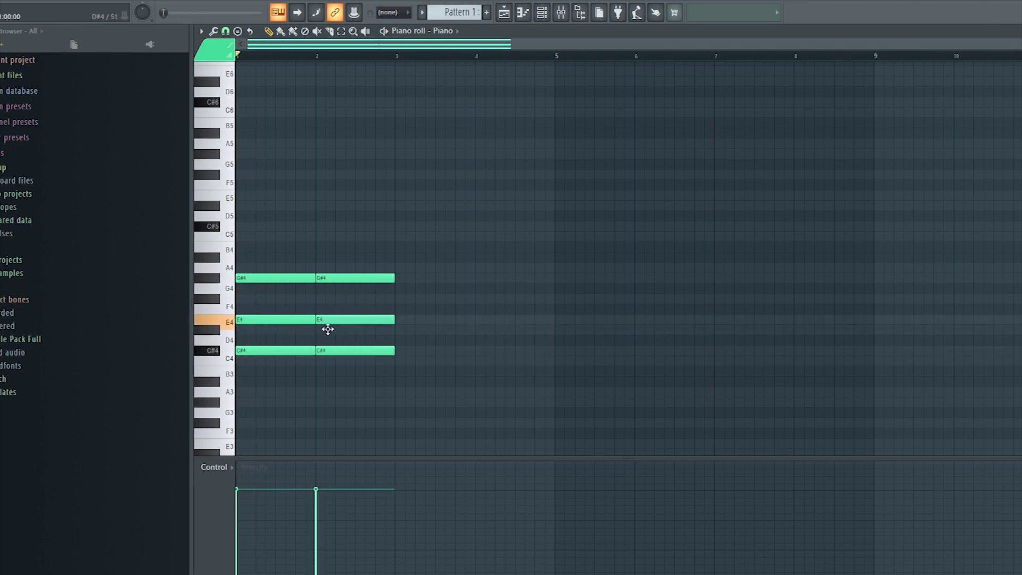
left_click_drag(327, 321, 328, 331)
key("ctrl+b")
key("ctrl+d")
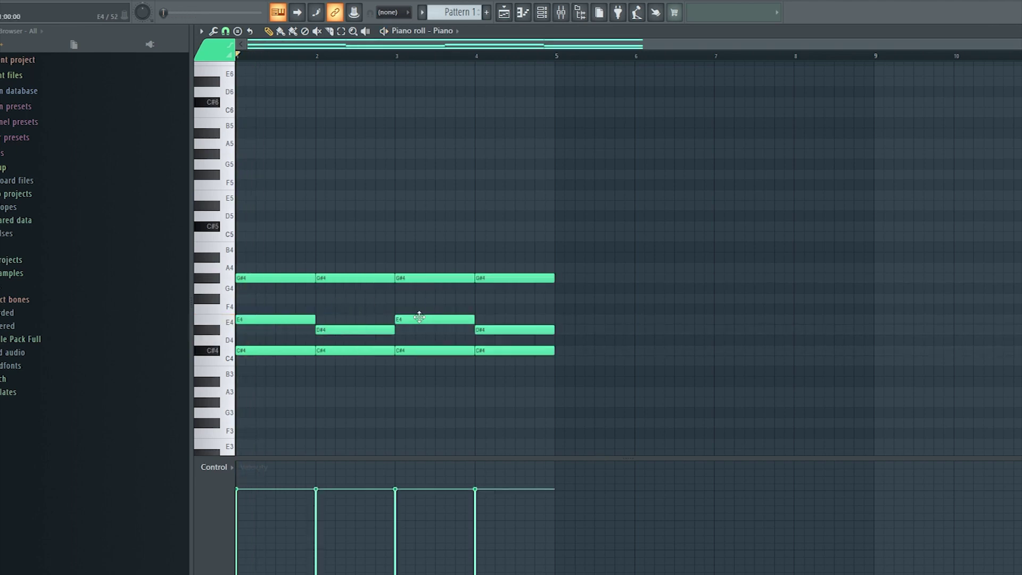
- Raise the middle note of the bar 3 chord to F#4 and play back the progression
left_click_drag(479, 328, 483, 313)
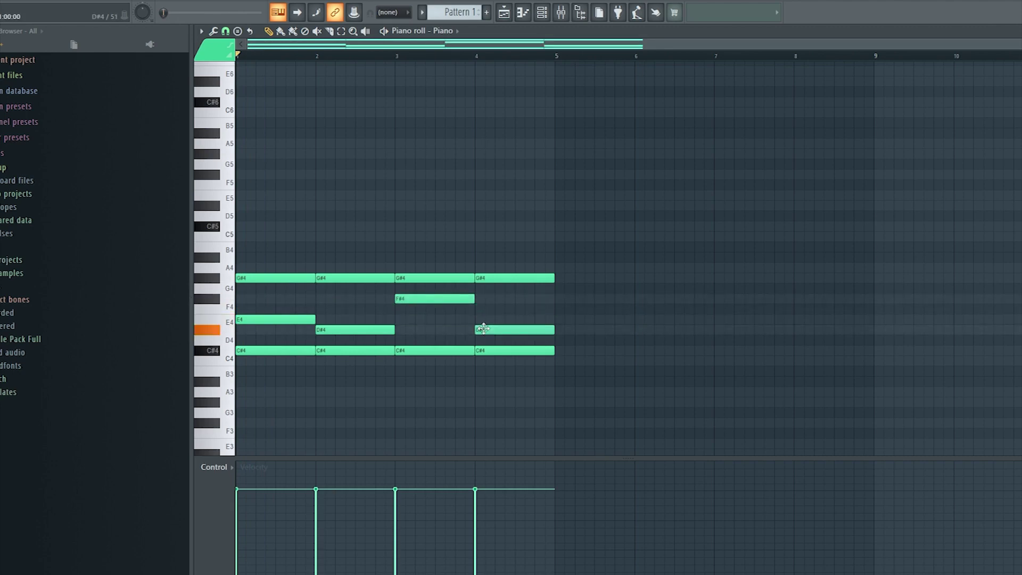
key("space")
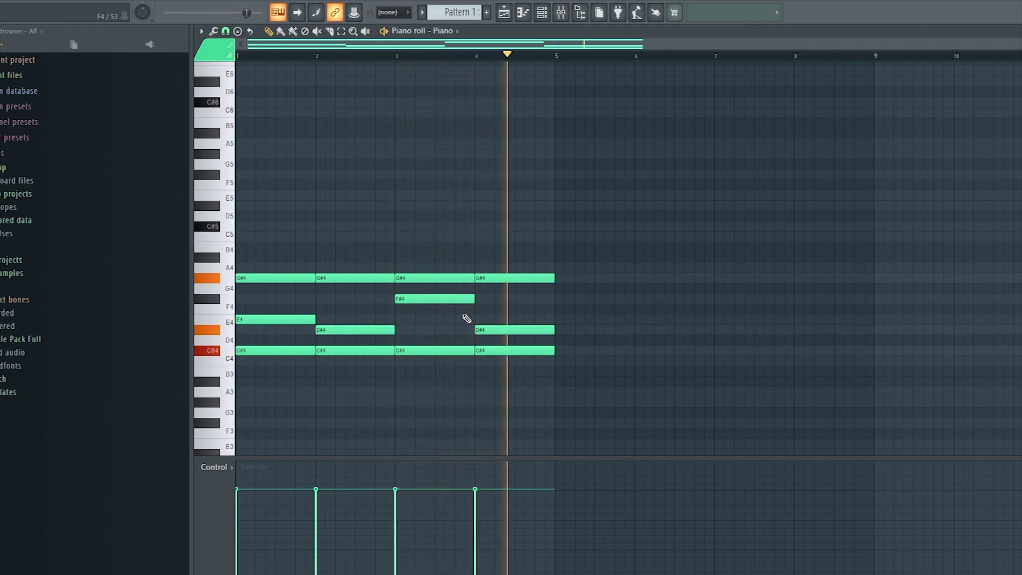
key("space")
- Transpose the middle notes of all four chords up one octave and play the pattern
left_click_drag(540, 335, 257, 303)
key("ctrl+Up")
key("space")
left_click(288, 238)
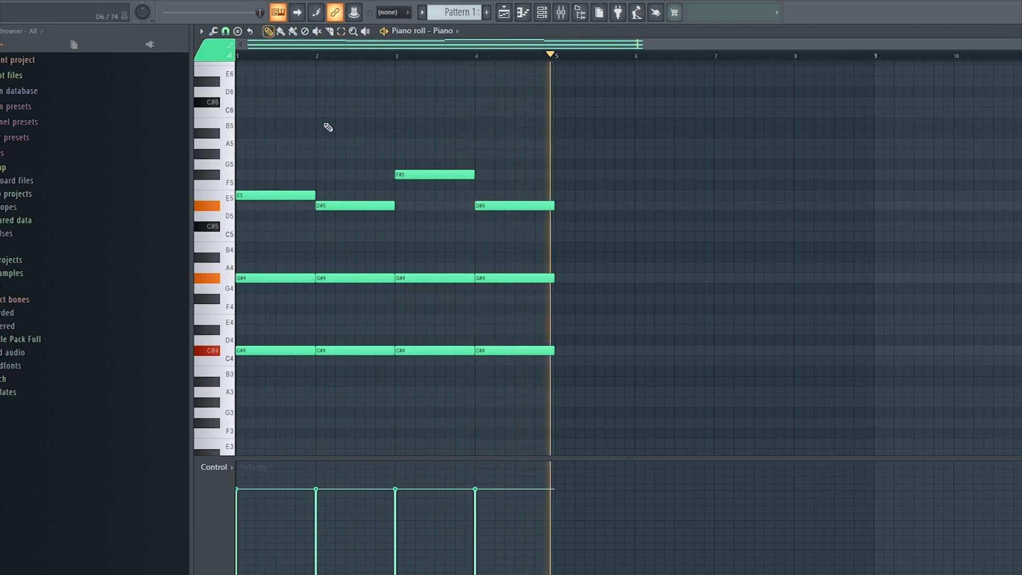
- Shorten both D#5 notes to half a bar and fill the second halves of bars 2 and 4 with C#5 notes
key("space")
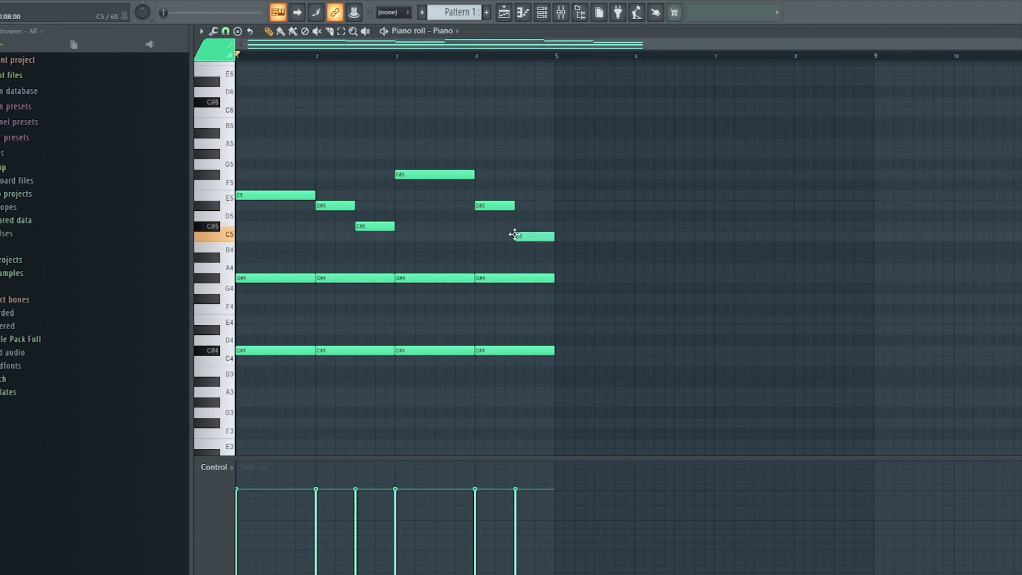
key("space")
left_click_drag(514, 234, 514, 224)
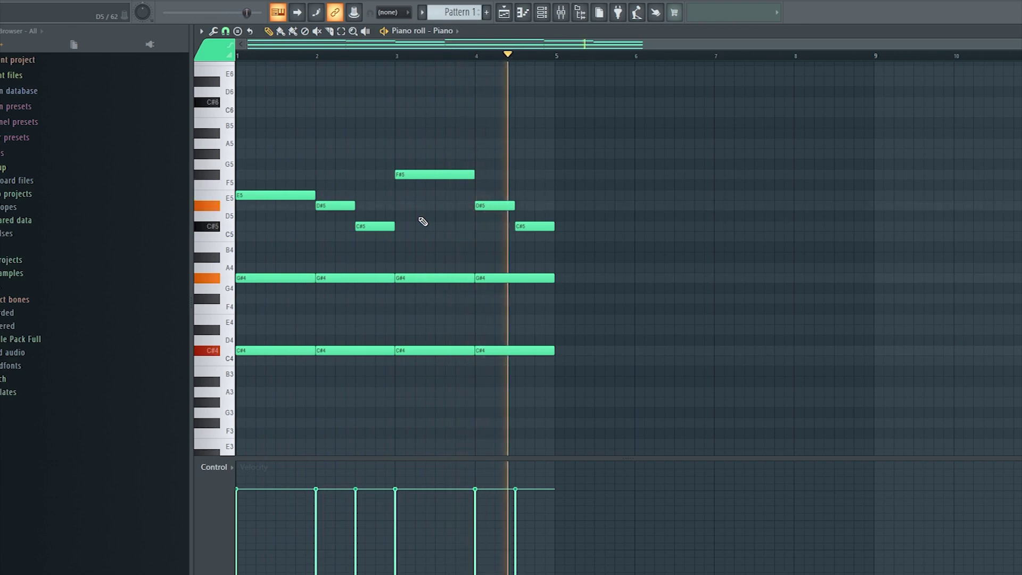
- Duplicate the four bars into bars 5 to 8 and slightly randomize the velocity of all notes
key("ctrl+b")
key("ctrl+d")
key("ctrl+a")
key("alt+r")
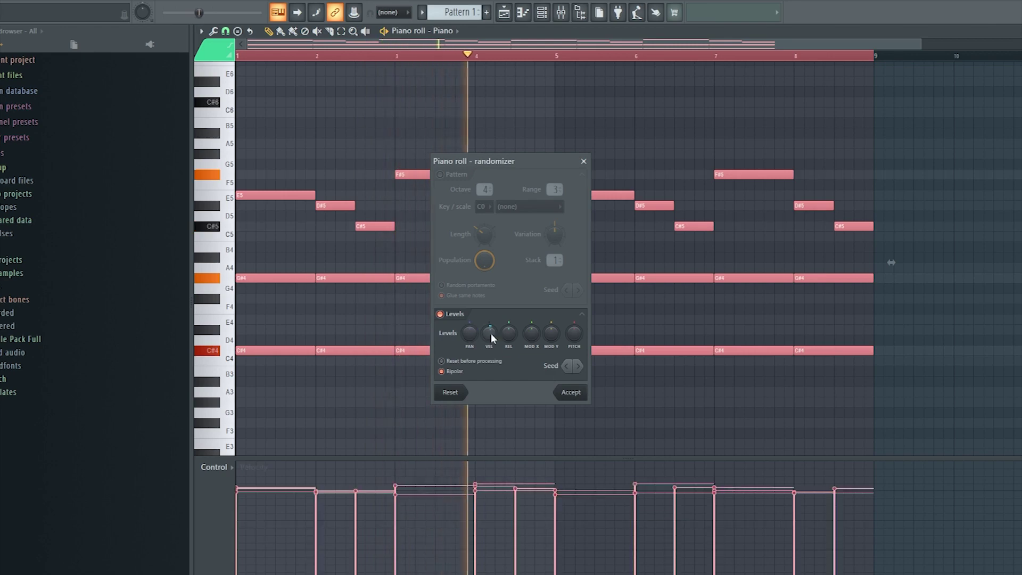
left_click(570, 392)
key("ctrl+d")
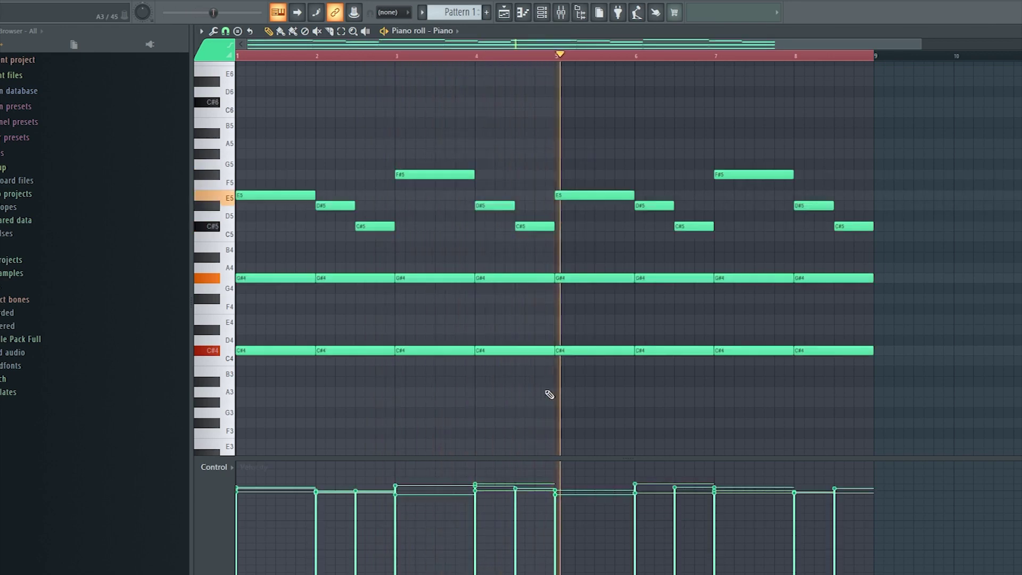
left_click(343, 32)
left_click(529, 100)
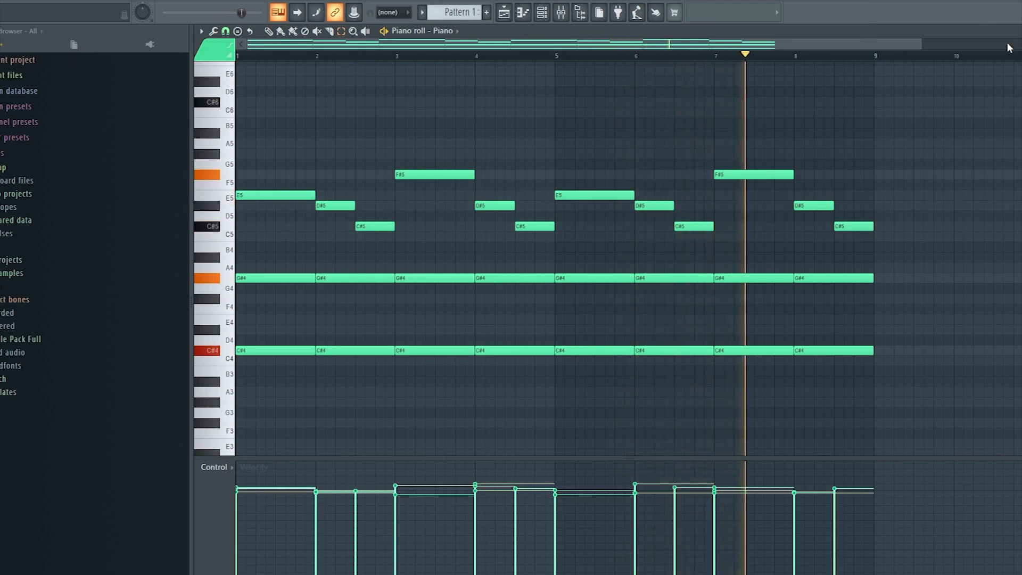
- Load HalfTime into the first effect slot of the Piano mixer track, keeping its 1 Bar loop and 2x mode
left_click(269, 32)
key("F7")
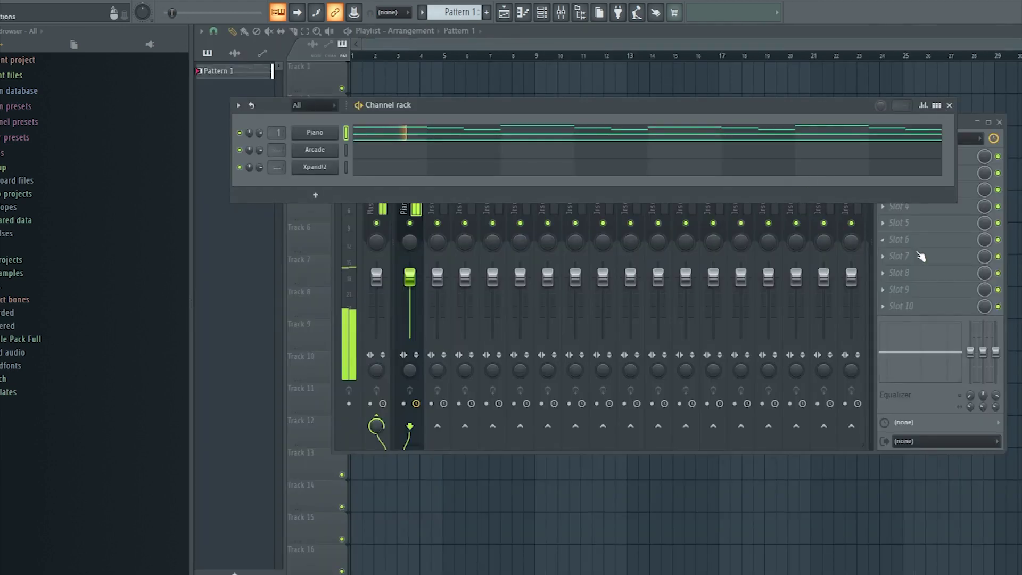
left_click(1005, 224)
left_click(904, 160)
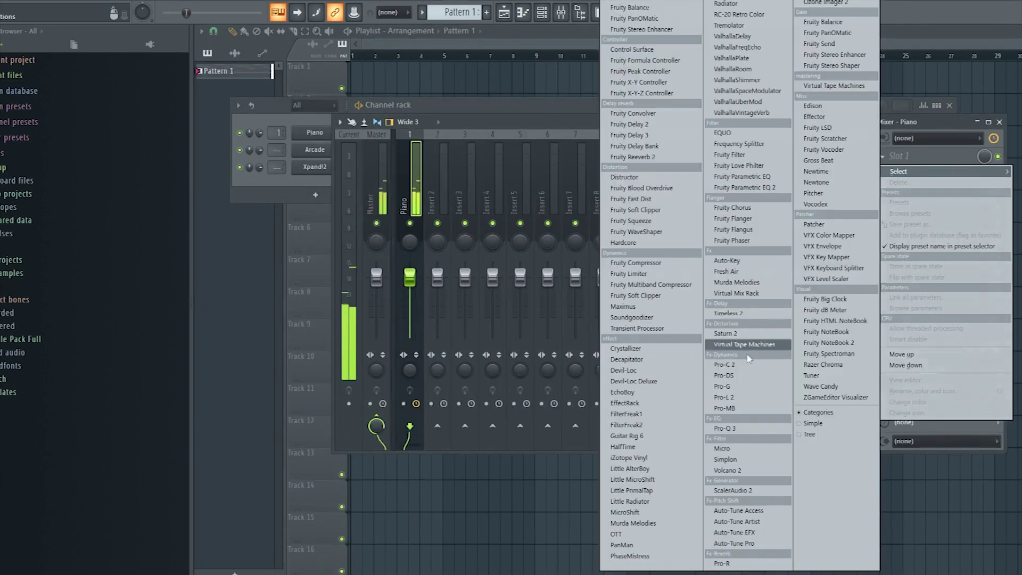
left_click(633, 447)
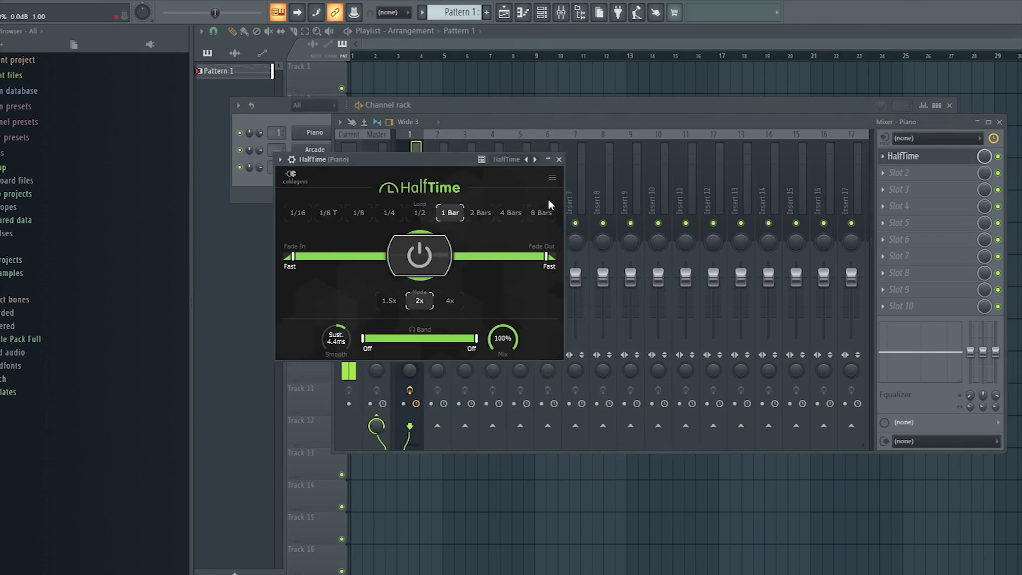
left_click(560, 160)
- Transpose every note of the piano pattern up one octave and audition it
left_click(463, 105)
left_click(463, 136)
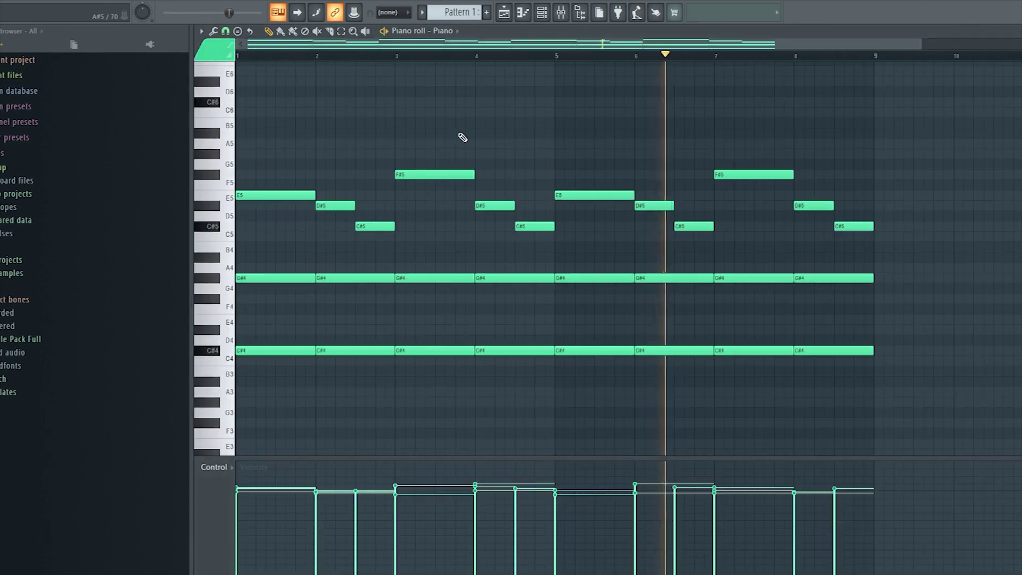
key("space")
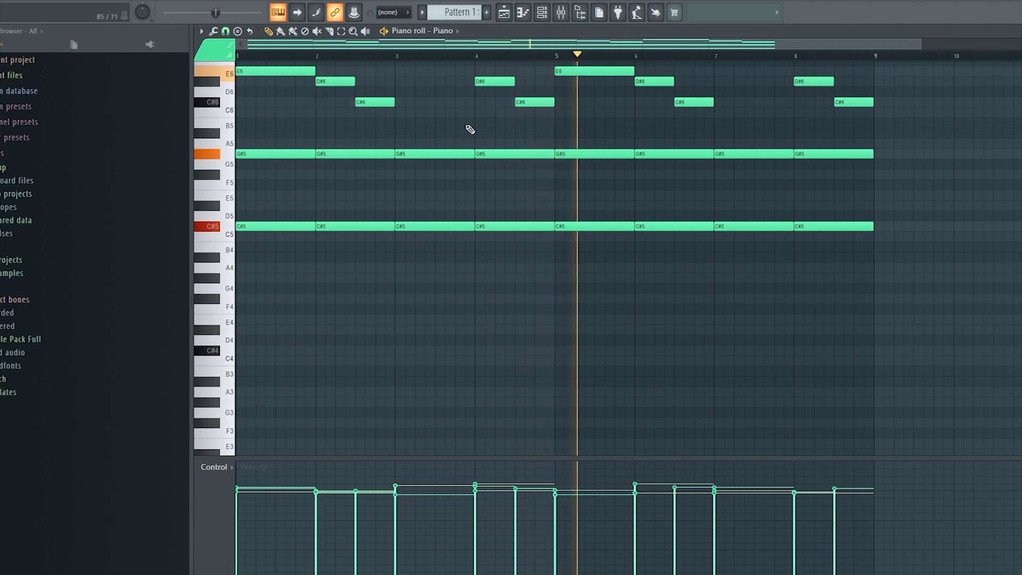
scroll(422, 235, "up", 4)
key("space")
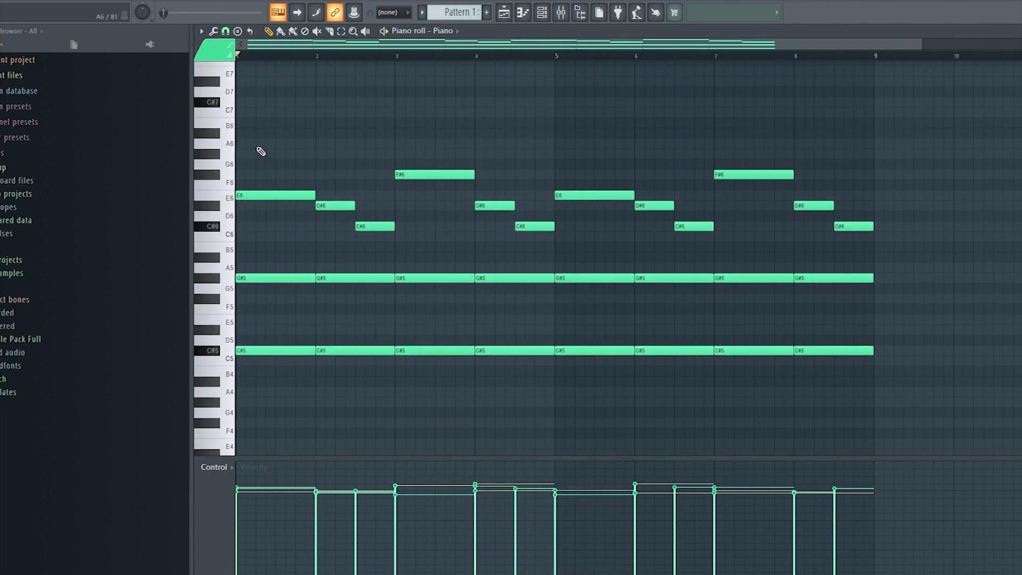
- Rearrange the half-bar C#6 notes so they start on beat 2 of bars 1, 3, 5 and 7
key("space")
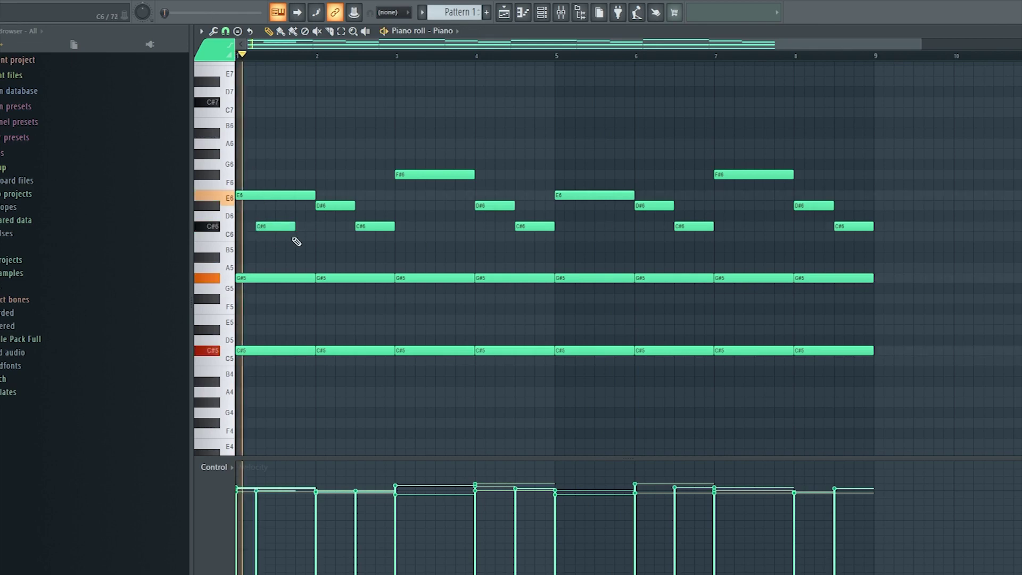
right_click(372, 227)
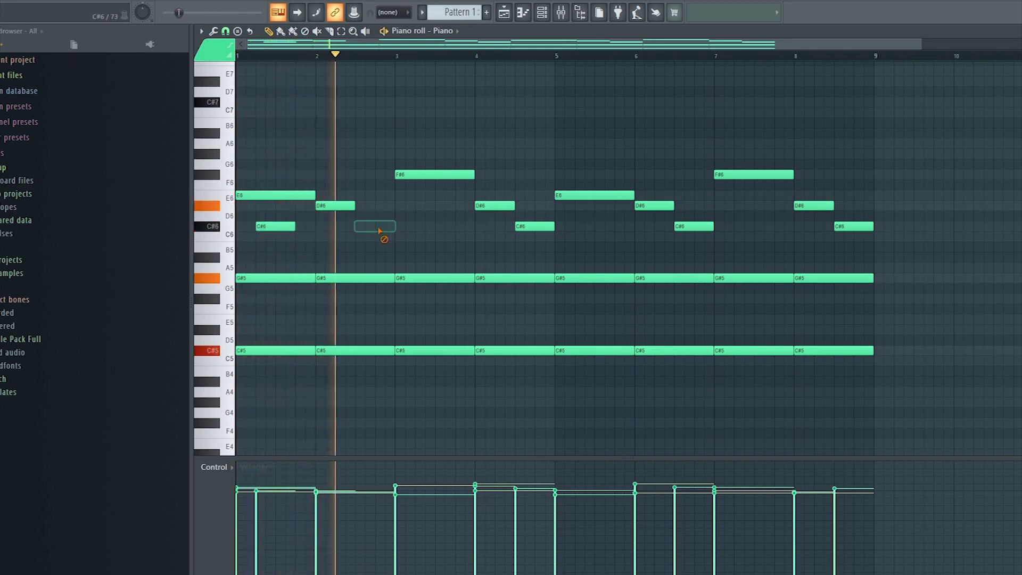
key("space")
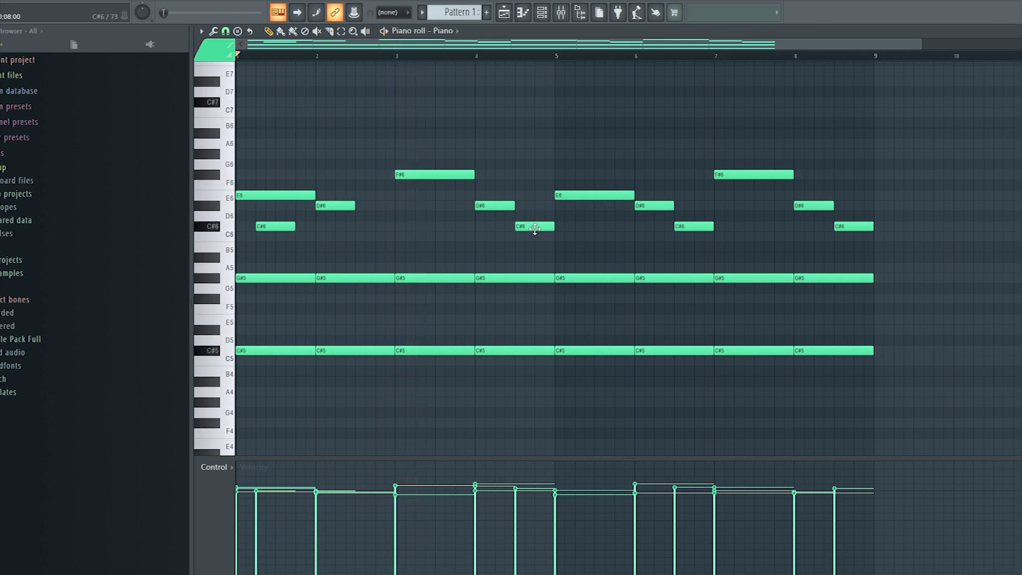
left_click_drag(438, 230, 433, 230)
key("space")
left_click_drag(692, 227, 594, 225)
left_click_drag(846, 226, 753, 227)
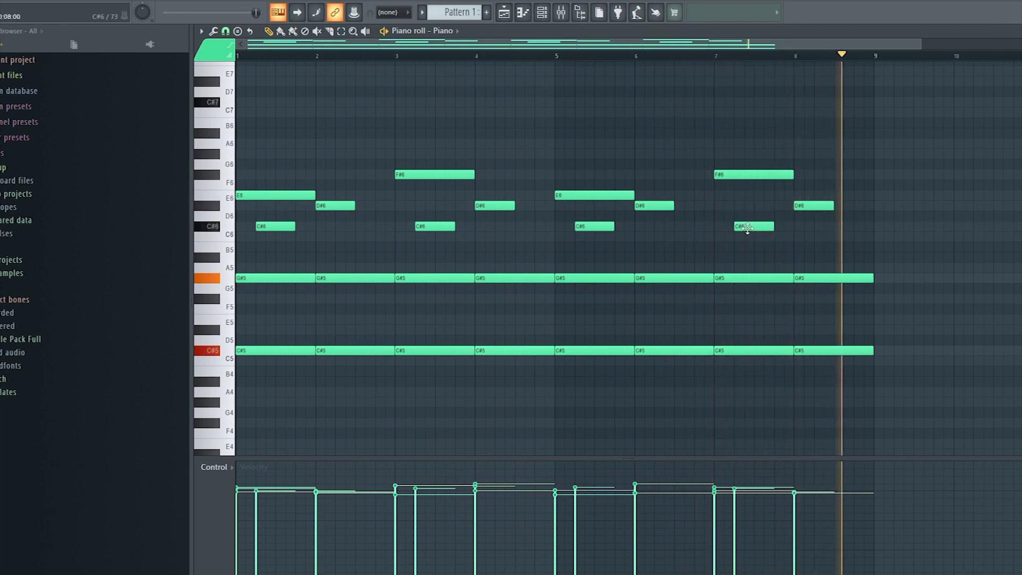
- Change the Piano channel's Addictive Keys preset to Electric Grand - Floaty Bridge
key("F7")
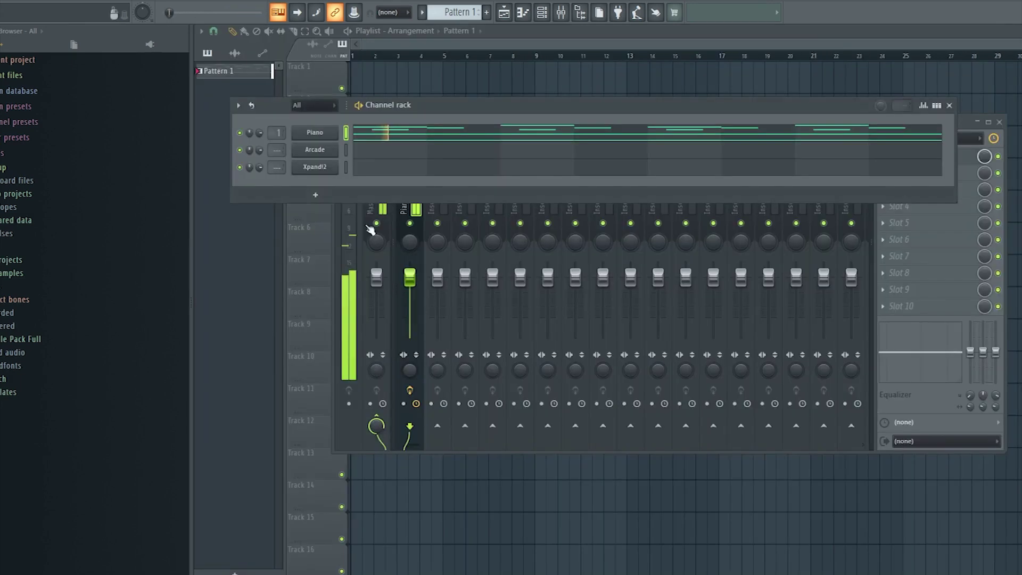
left_click(329, 139)
left_click(424, 155)
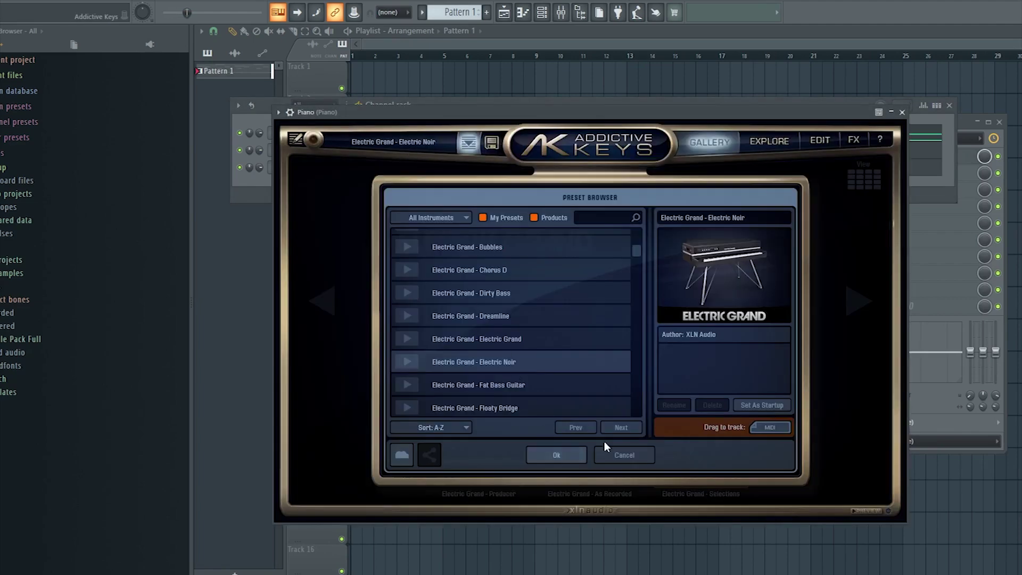
left_click(620, 429)
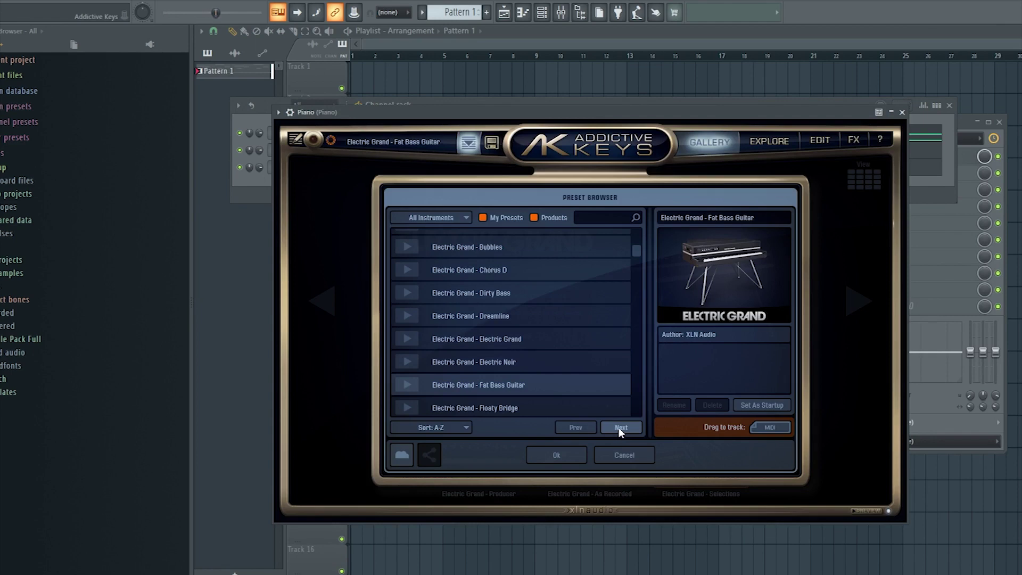
left_click(619, 427)
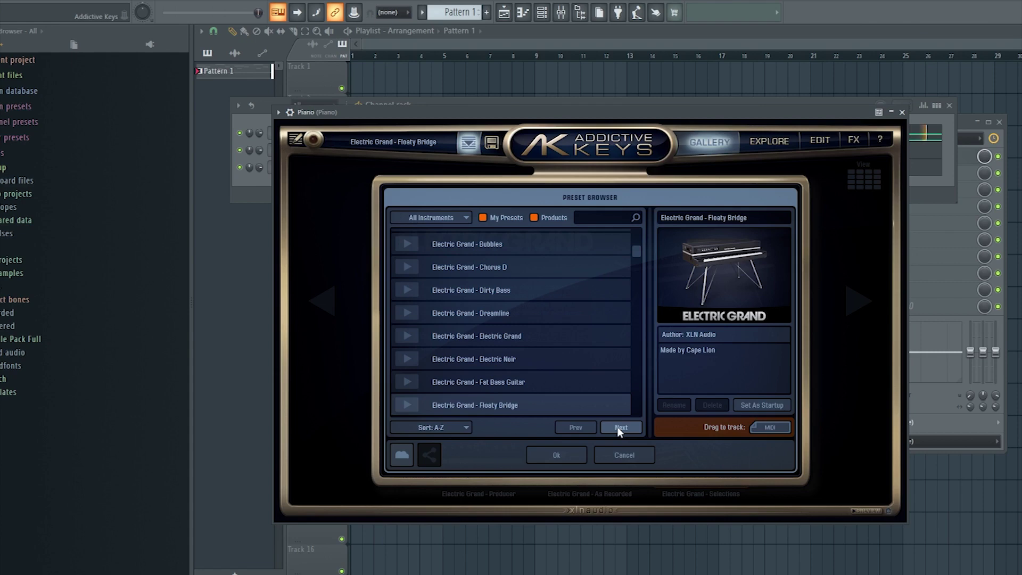
left_click(556, 455)
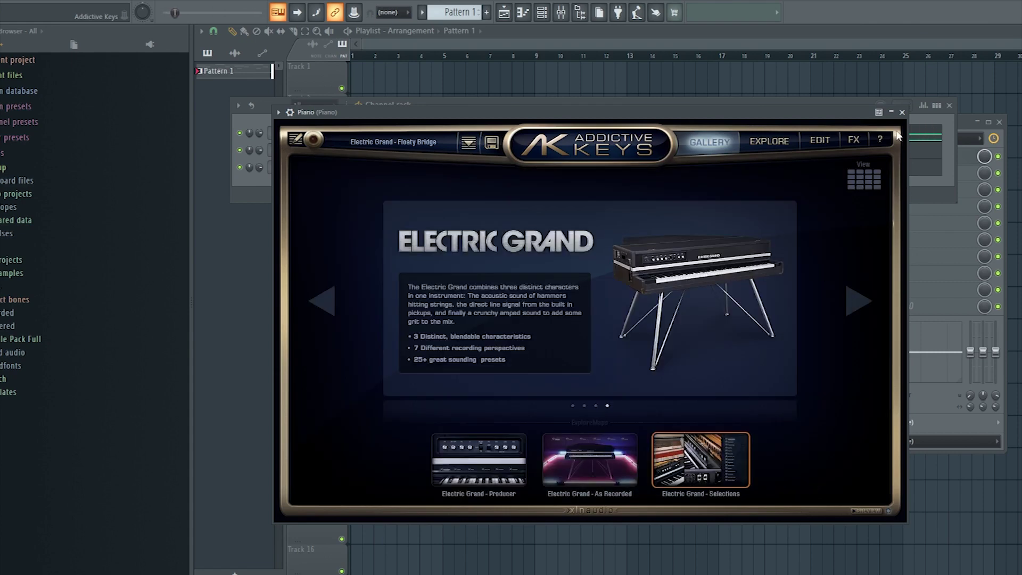
left_click(902, 112)
left_click(950, 106)
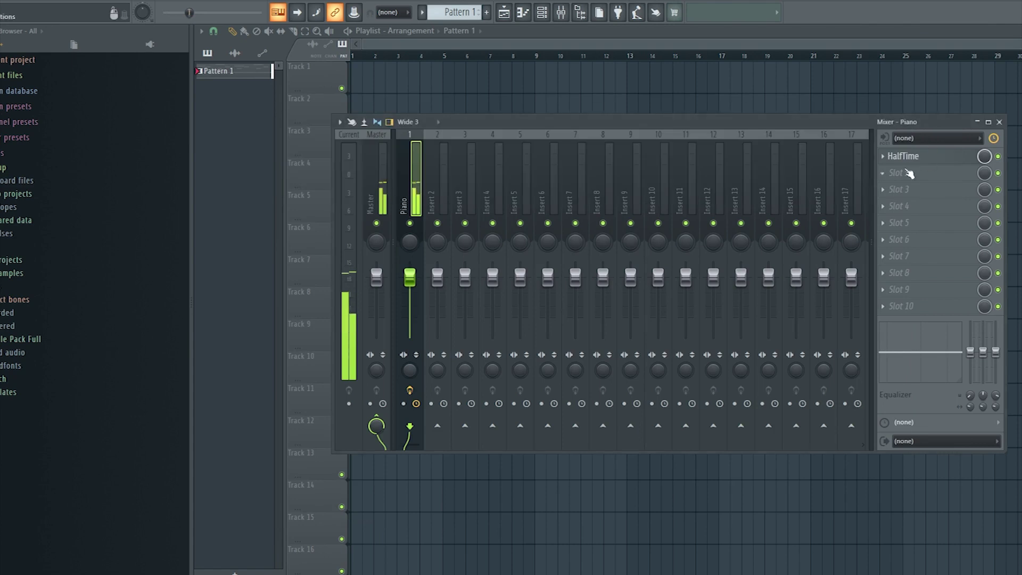
- Add Fruity parametric EQ 2 to slot 2 with the 20Hz + 18kHz cut preset and pull both cutoffs inward
left_click(909, 171)
left_click(745, 187)
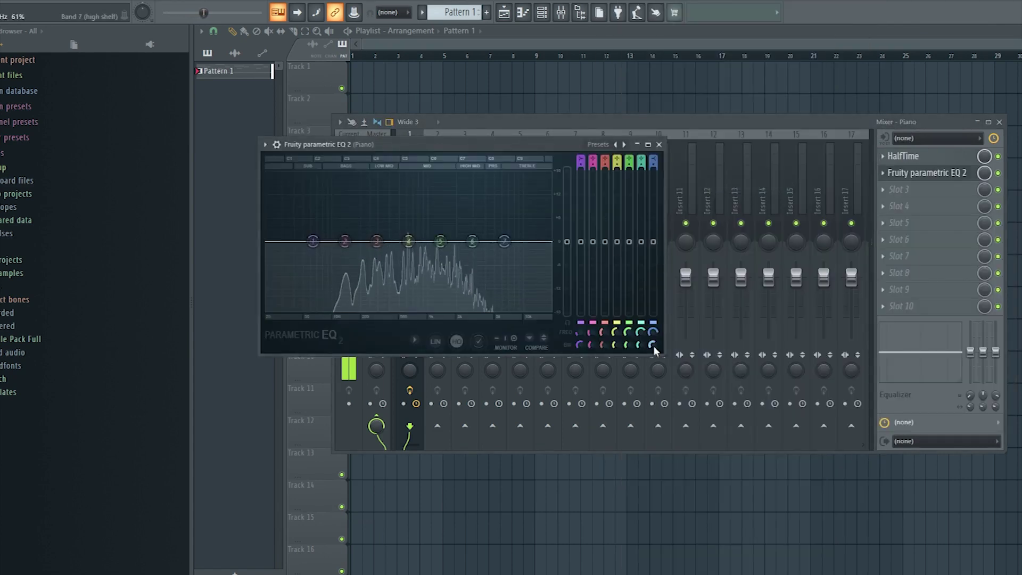
left_click_drag(665, 356, 842, 477)
left_click(803, 145)
left_click(842, 184)
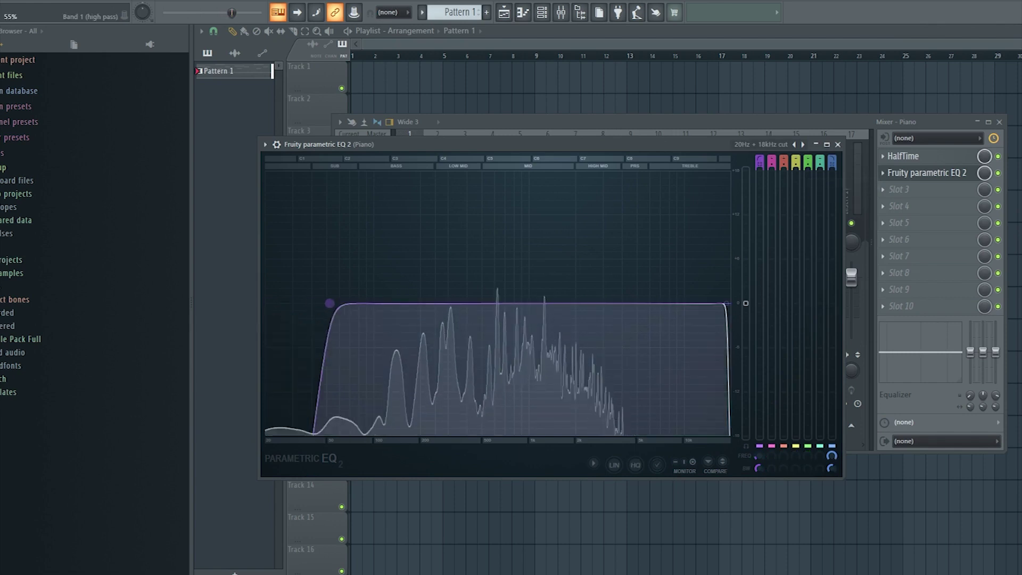
left_click_drag(384, 303, 396, 303)
left_click_drag(727, 303, 673, 304)
- Add Murda Melodies to slot 3 and raise its Spread, fire and double-arrow effects slightly, with Ice at 18%
left_click(899, 189)
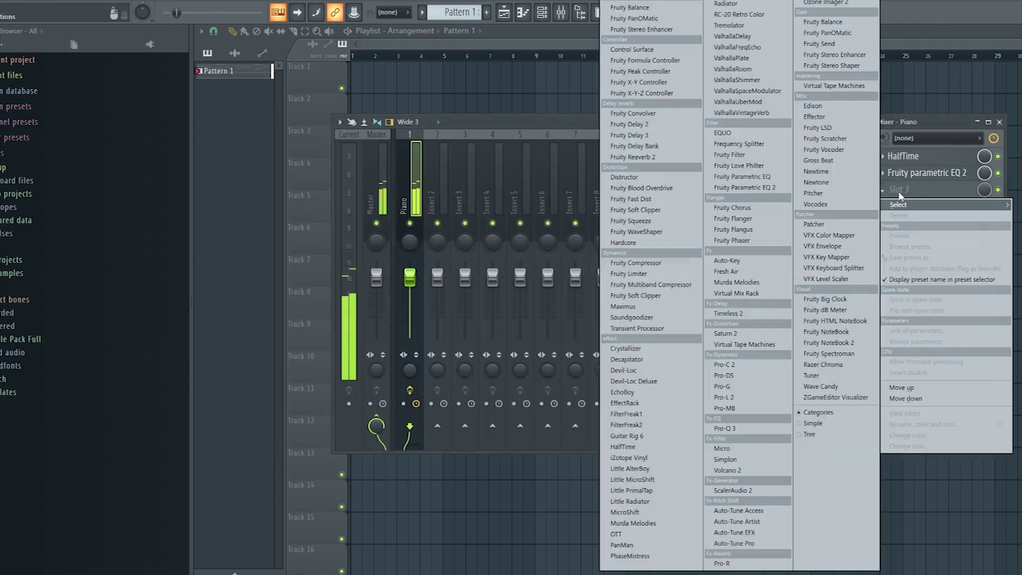
left_click(750, 286)
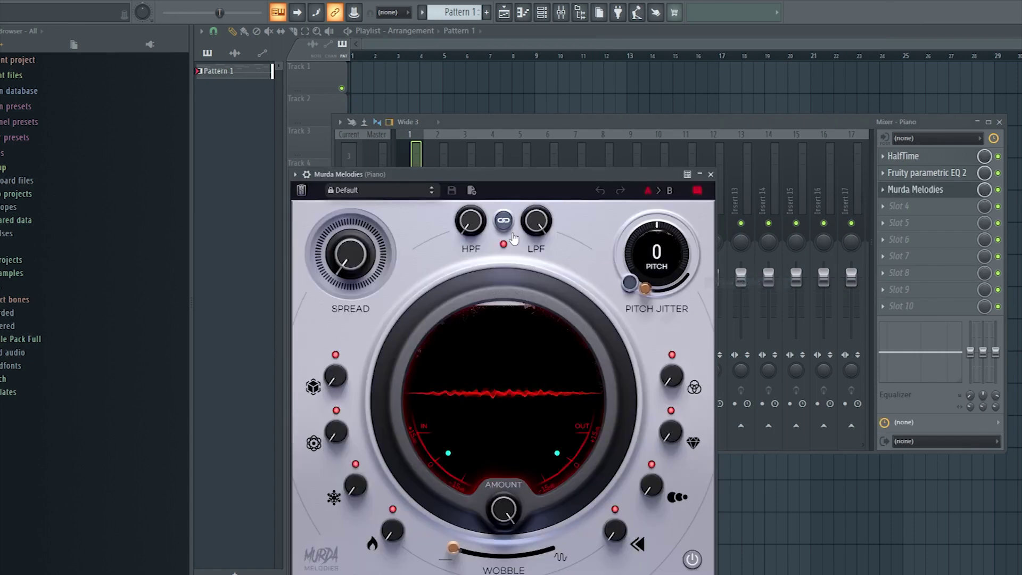
left_click_drag(473, 181, 474, 100)
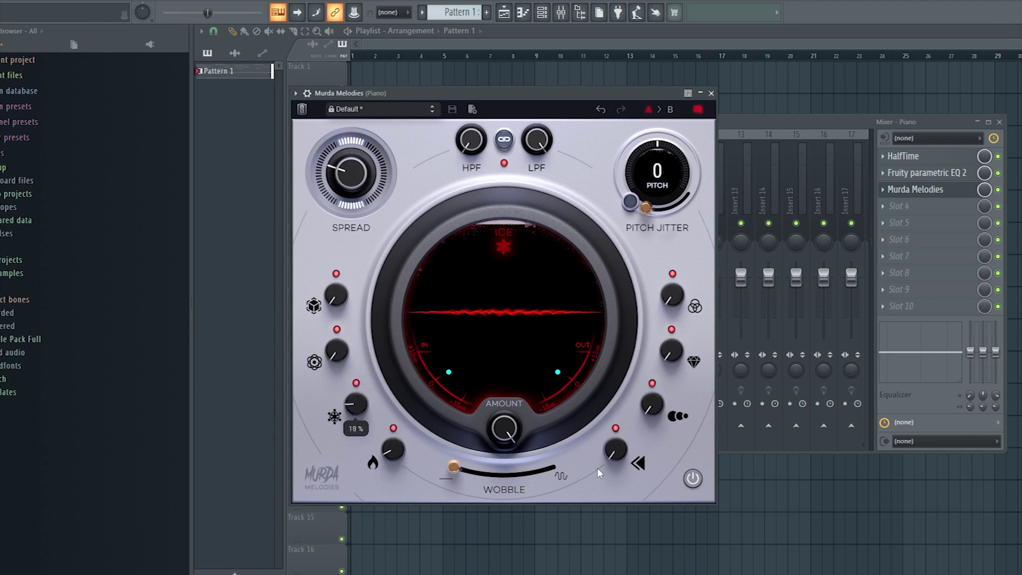
left_click_drag(615, 439, 605, 390)
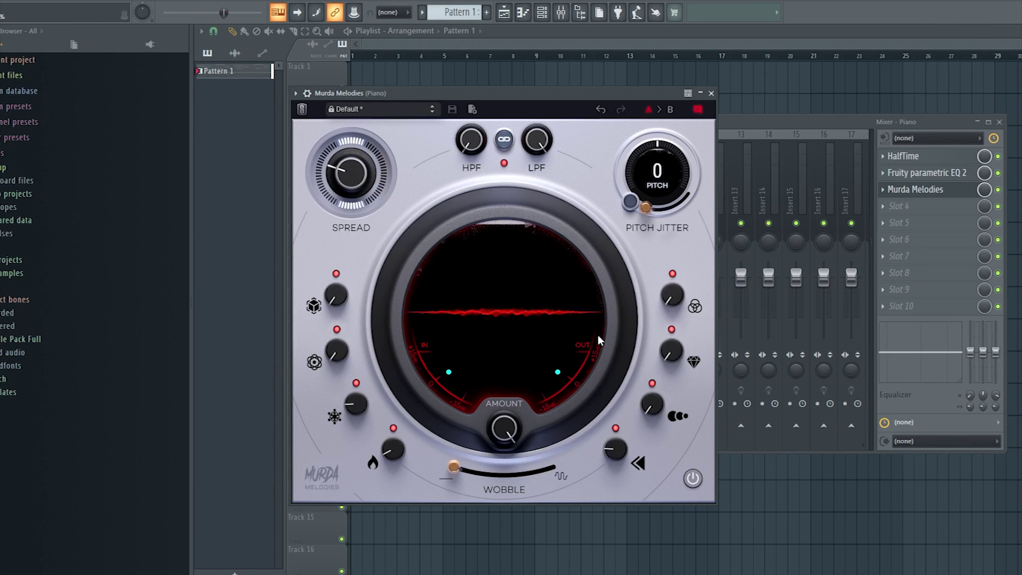
left_click(711, 93)
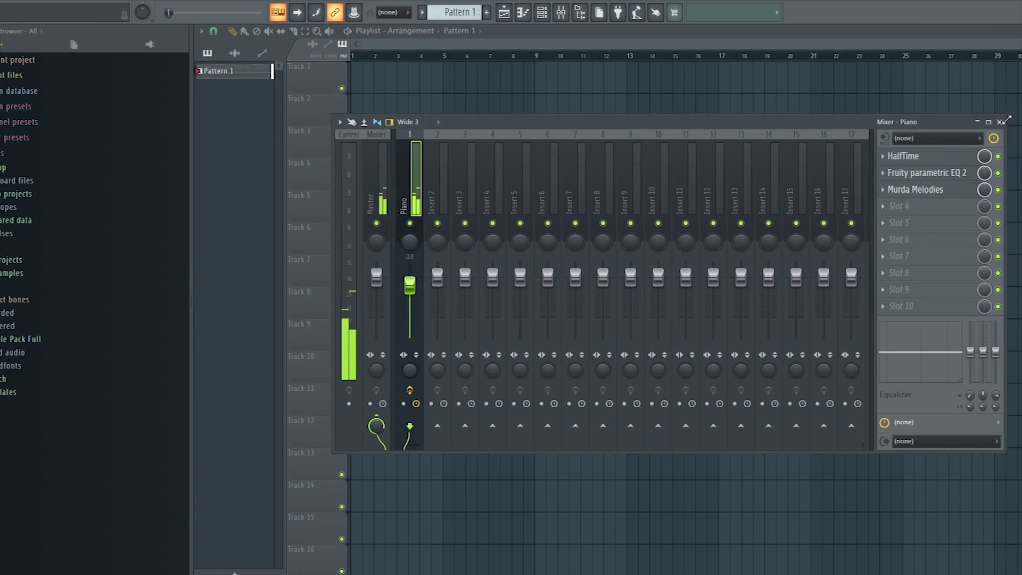
- Add half-bar G#6 notes to the Piano melody, starting on beat 2 of bars 2 and 6
left_click(1000, 122)
left_click(533, 14)
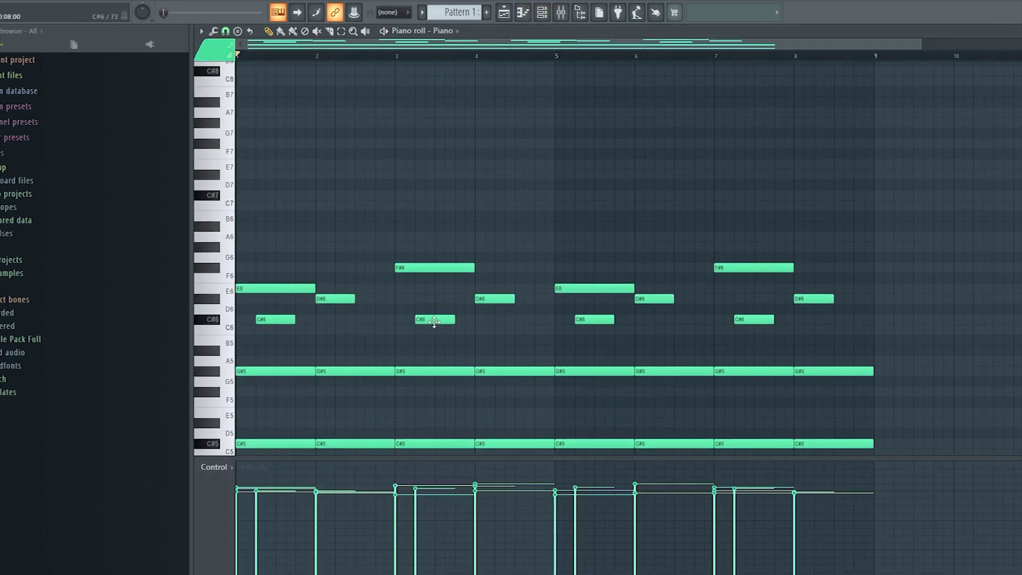
left_click(336, 205)
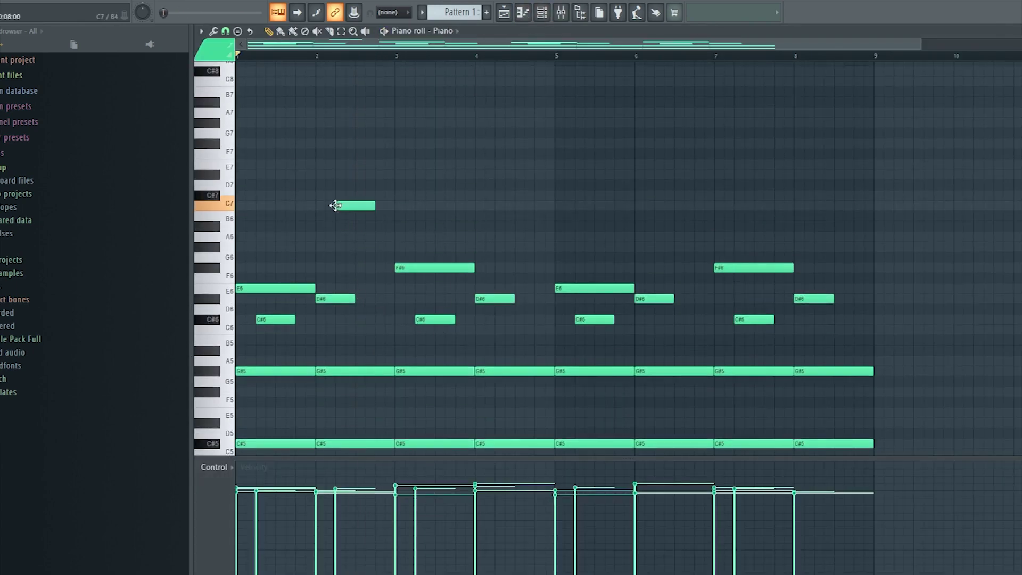
left_click_drag(352, 211, 351, 255)
key("space")
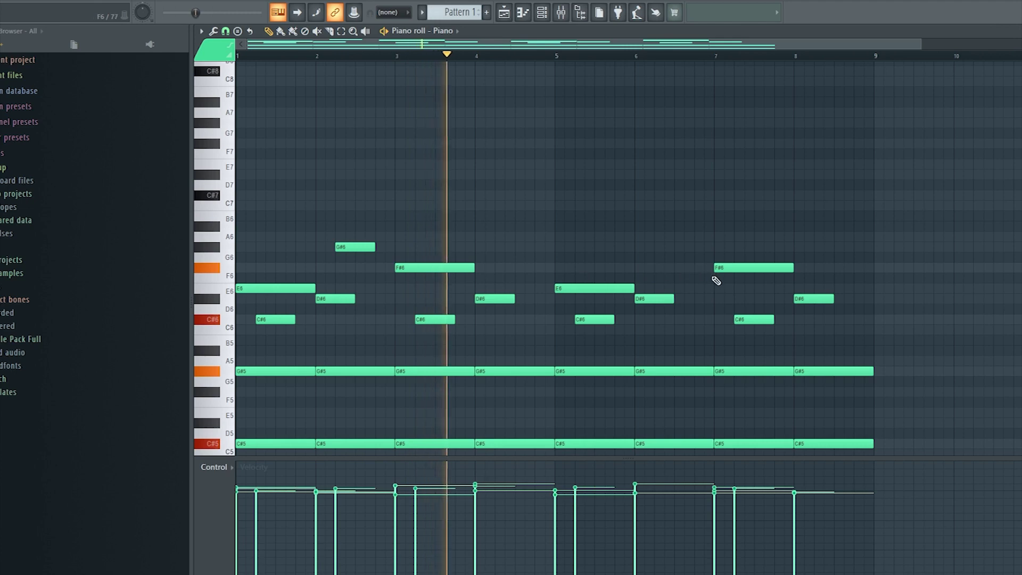
left_click_drag(659, 238, 682, 257)
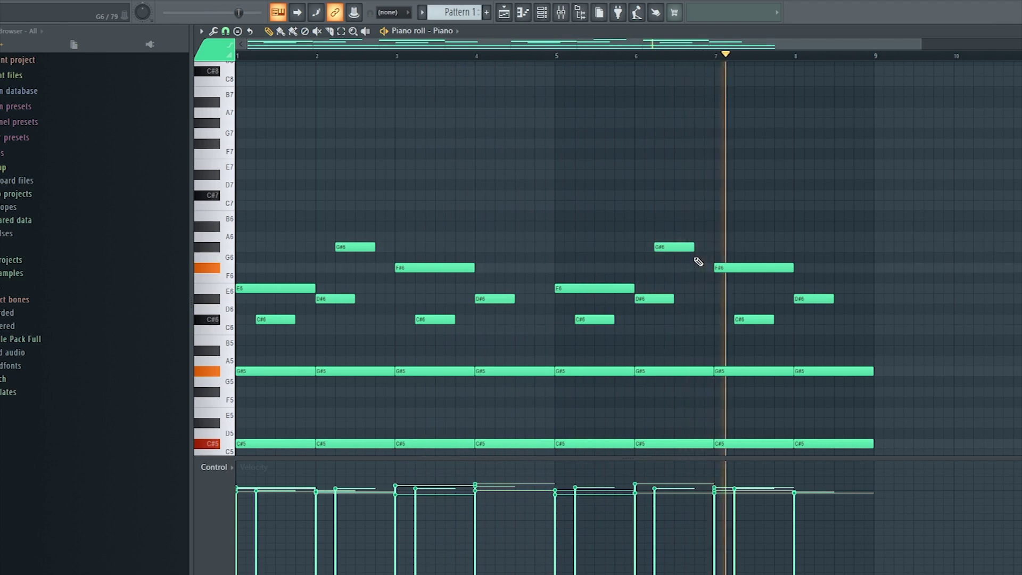
key("F5")
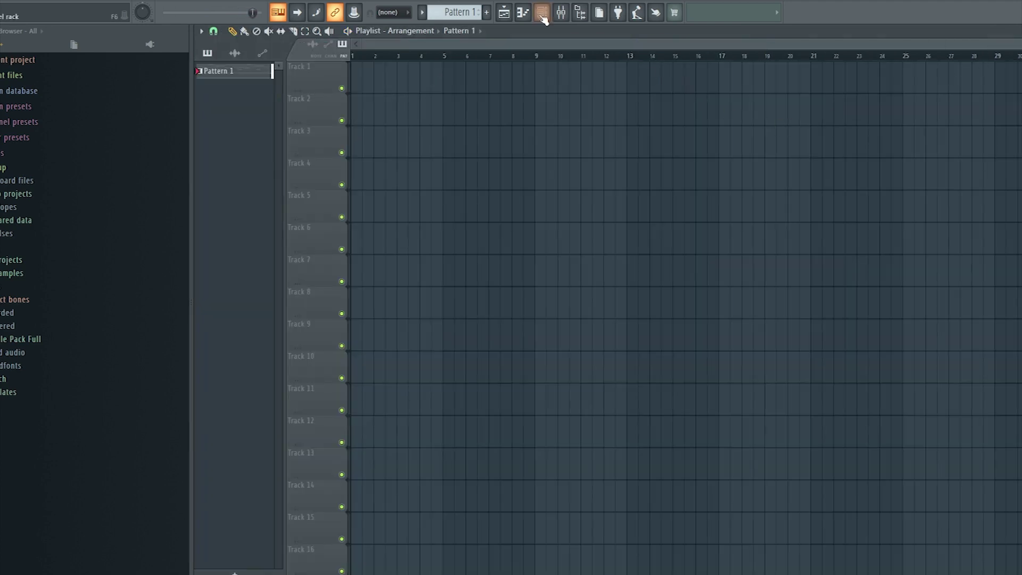
- Draw four two-bar notes in the Arcade channel: E5 at bars 1 and 3, G5 at bars 5 and 7
left_click(542, 14)
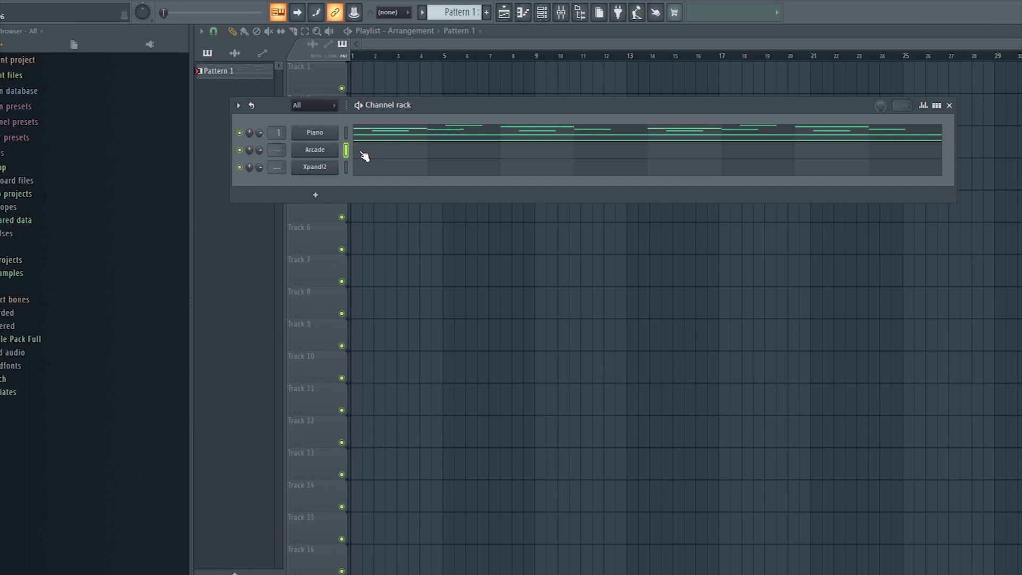
left_click(365, 155)
scroll(269, 372, "down", 3)
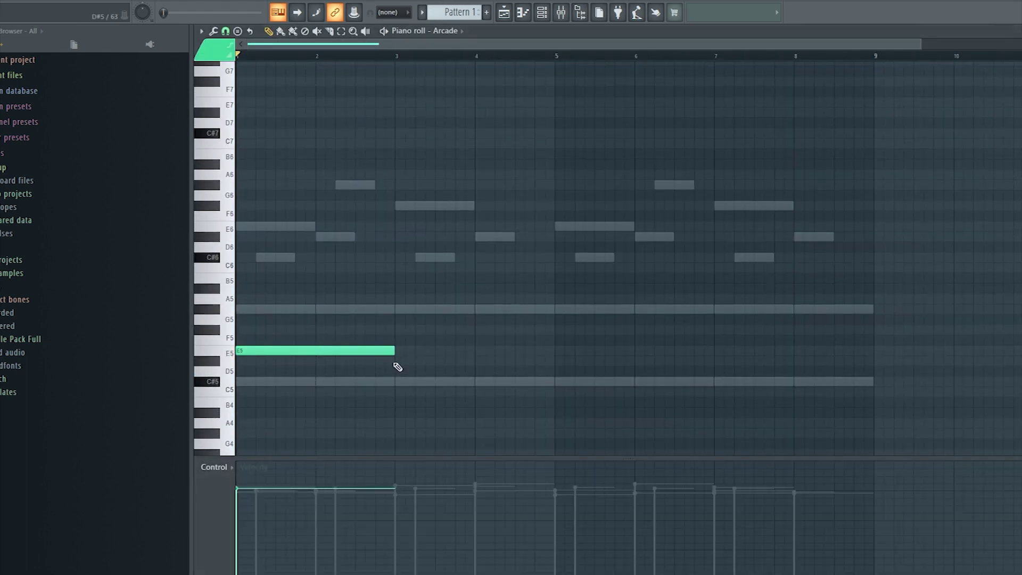
key("space")
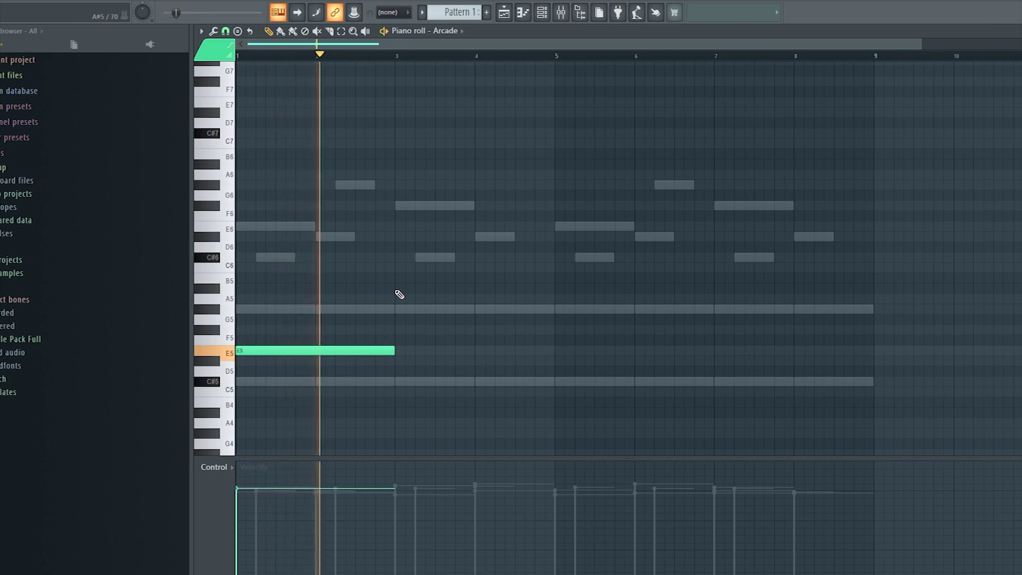
left_click(396, 351)
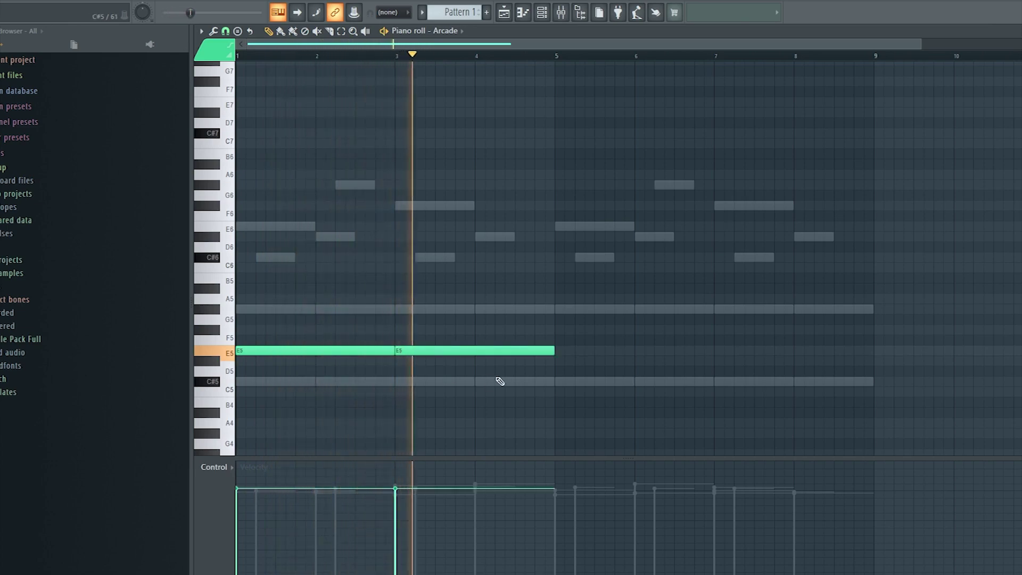
left_click(583, 310)
left_click_drag(595, 321, 594, 322)
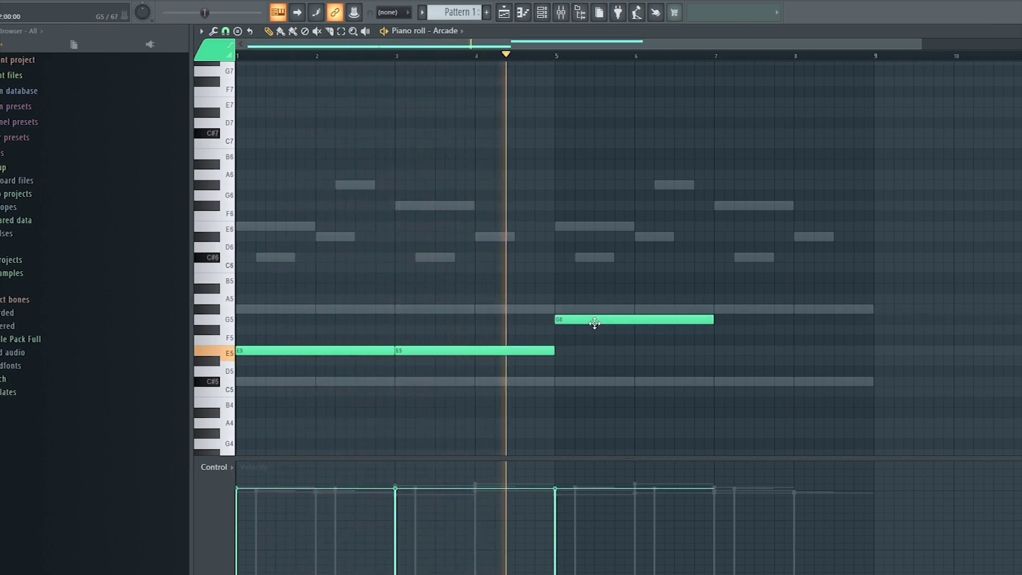
left_click(717, 341)
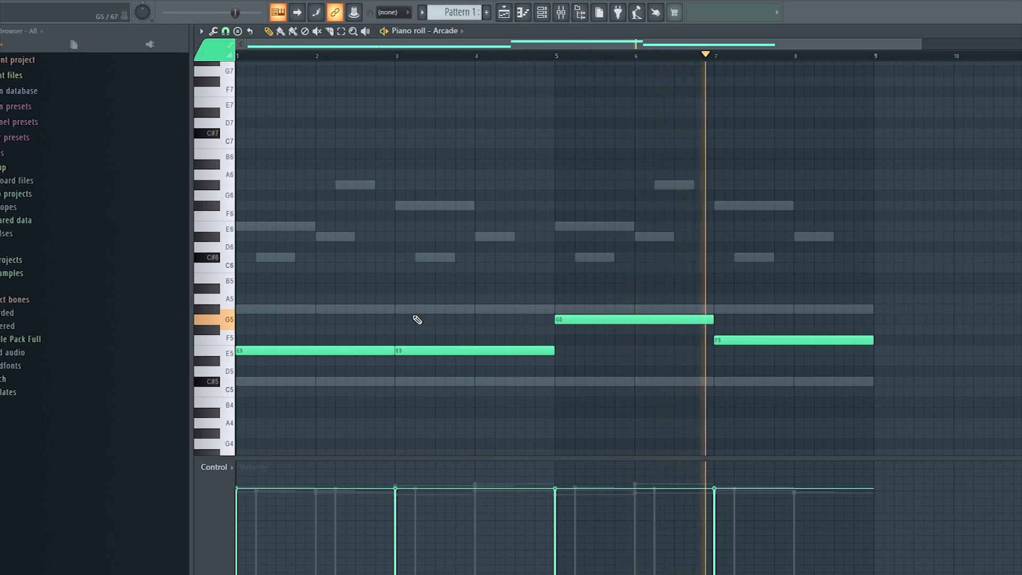
left_click_drag(746, 341, 747, 317)
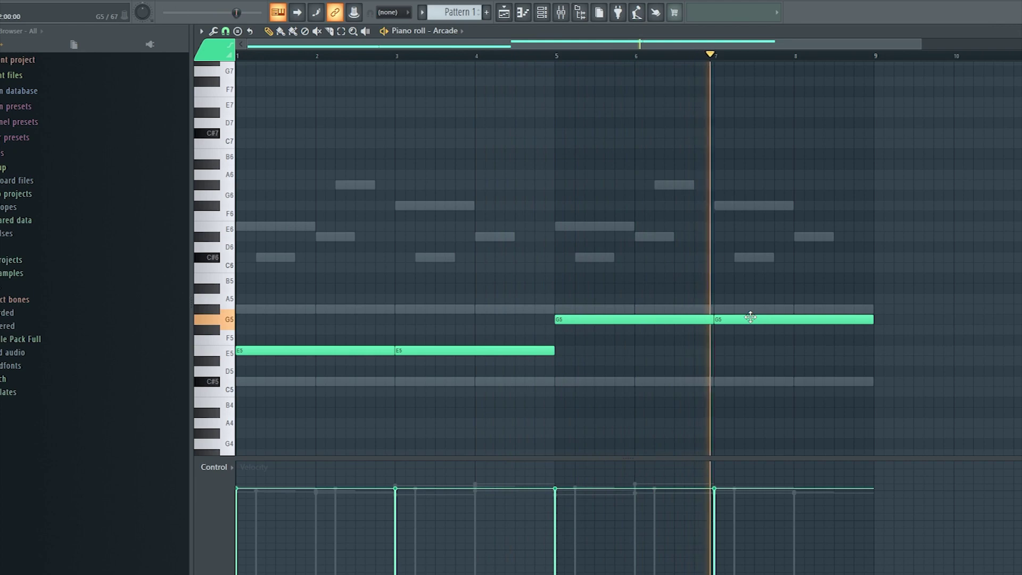
- Reduce the Arcade part to a four-bar E5 at bar 1 and a four-bar F5 at bar 5 with lower velocity
key("space")
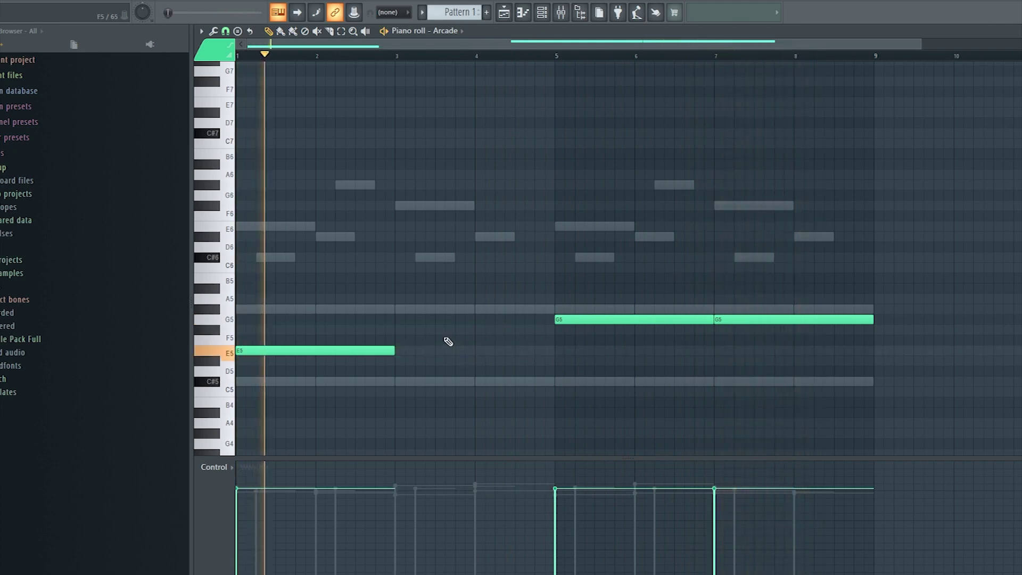
right_click(760, 321)
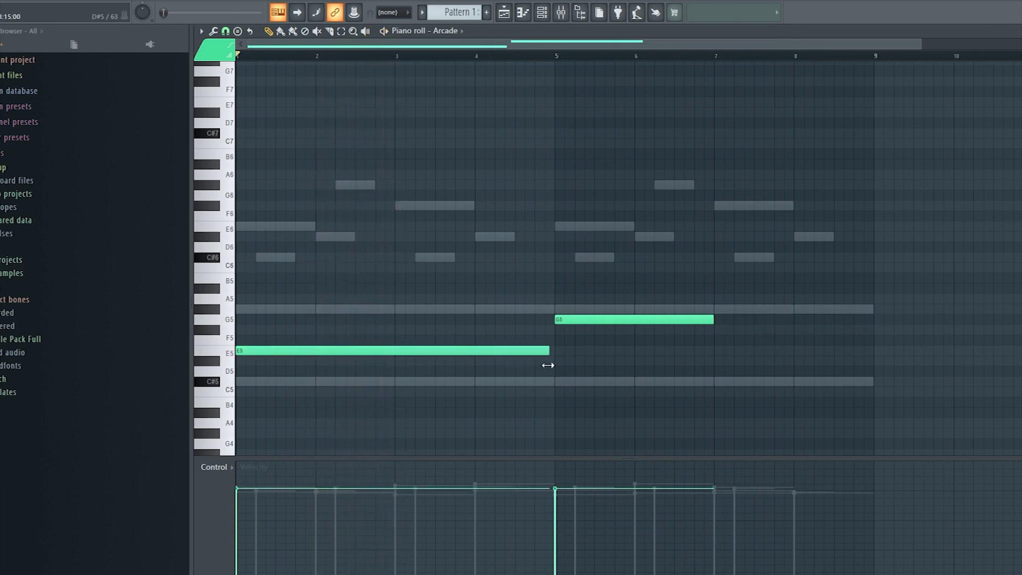
right_click(558, 322)
left_click(558, 322)
key("space")
key("space")
left_click_drag(584, 322, 589, 348)
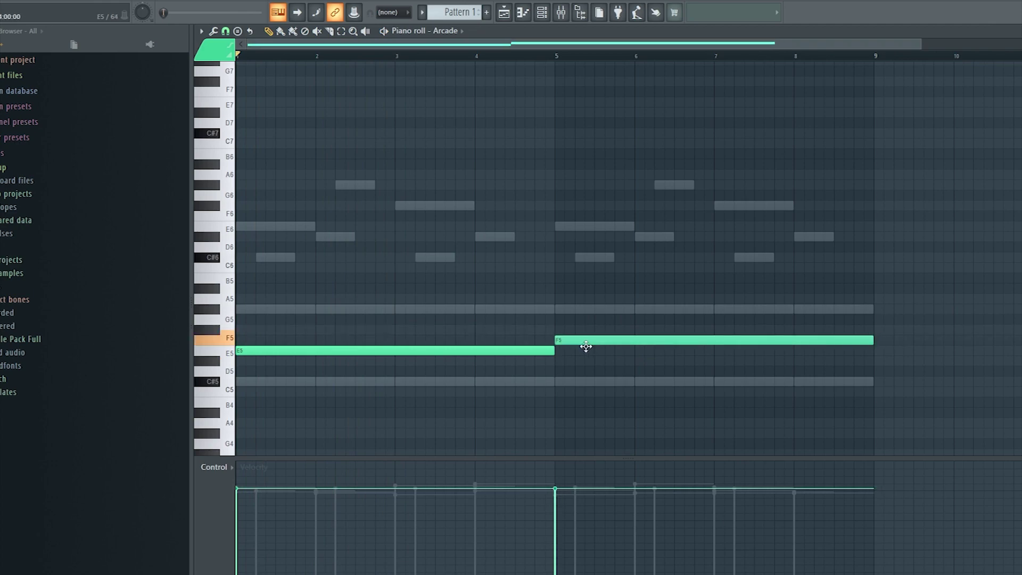
left_click_drag(568, 498, 568, 519)
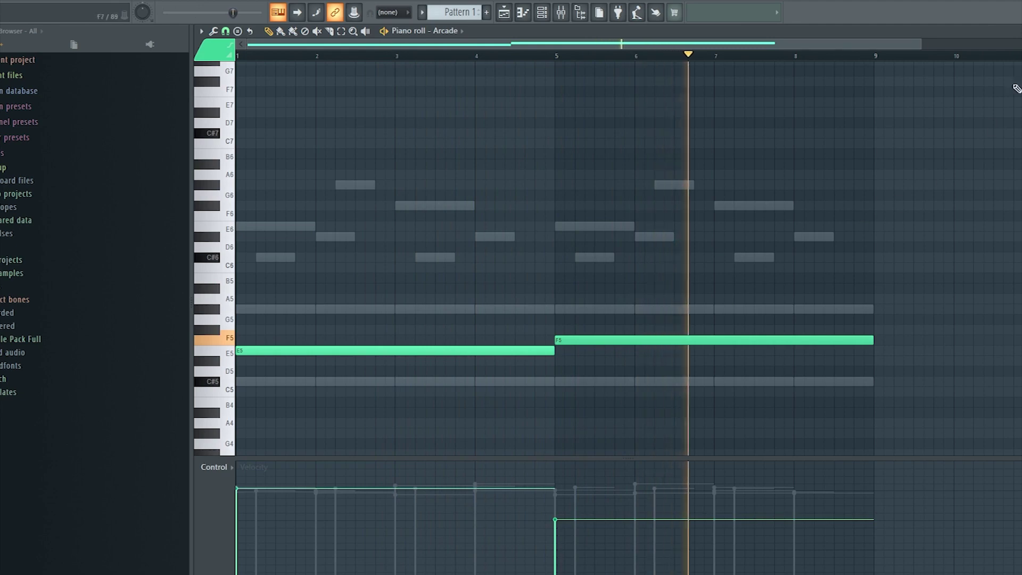
- Rename the Arcade channel to Vocal and route it to mixer track 2 at -5.0 dB
key("Escape")
right_click(322, 149)
left_click(394, 176)
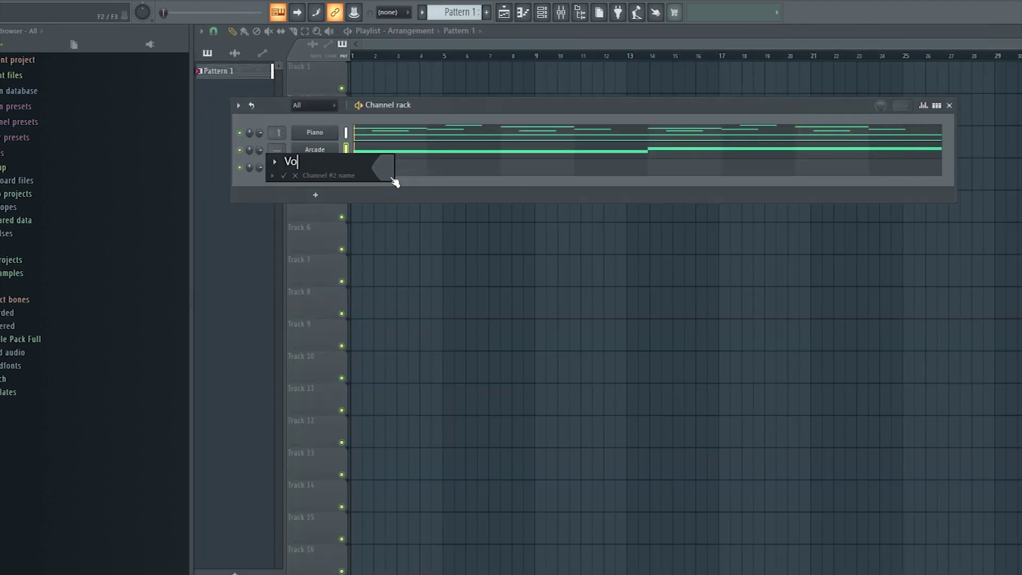
key("Return")
key("F9")
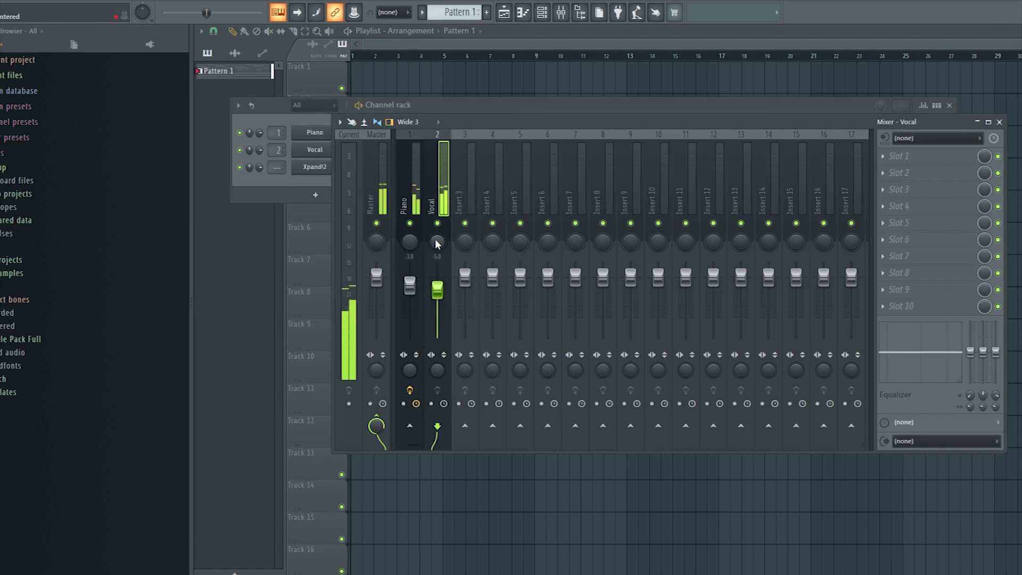
- Add Fruity parametric EQ 2 to slot 1 of the Vocal track and enlarge its window
left_click(905, 159)
left_click(772, 193)
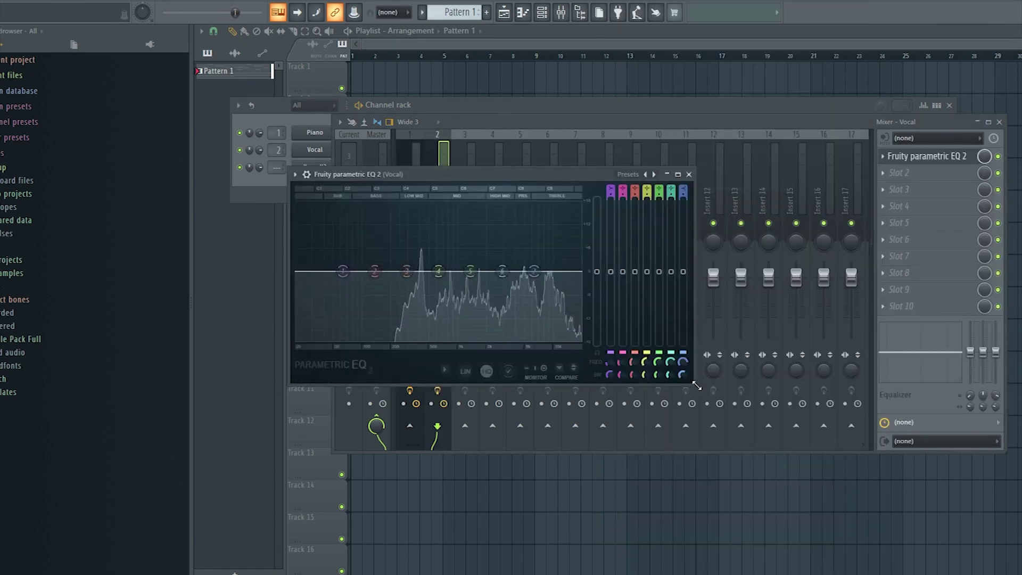
left_click_drag(693, 382, 921, 494)
- Shape the Vocal EQ with a steep low cut on band 1, slight boosts on bands 5 and 6, and a lowered band 7
left_click_drag(723, 326, 806, 353)
left_click_drag(666, 326, 770, 301)
left_click_drag(609, 327, 643, 312)
left_click_drag(381, 326, 485, 451)
right_click(439, 452)
left_click(491, 494)
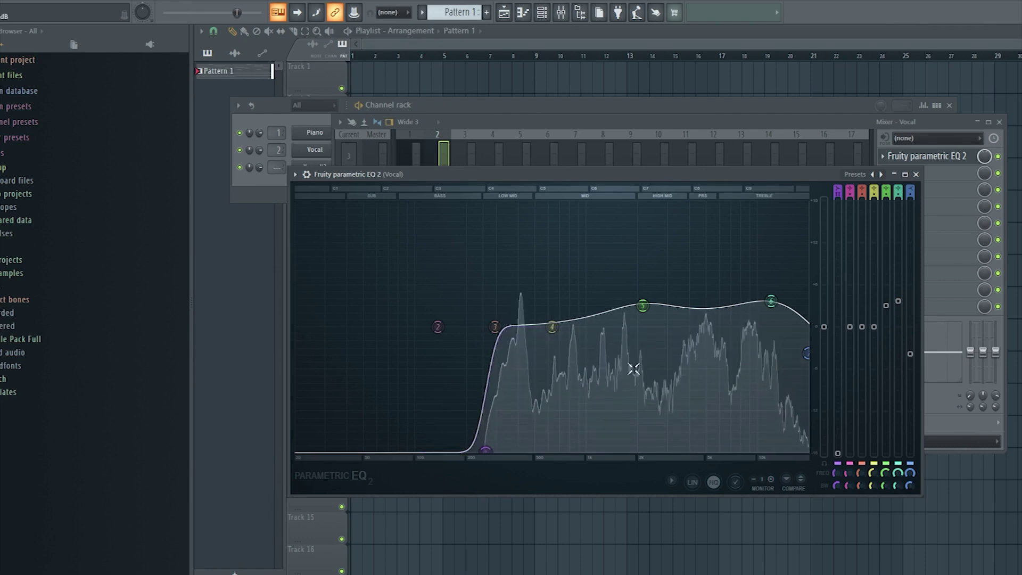
left_click(916, 175)
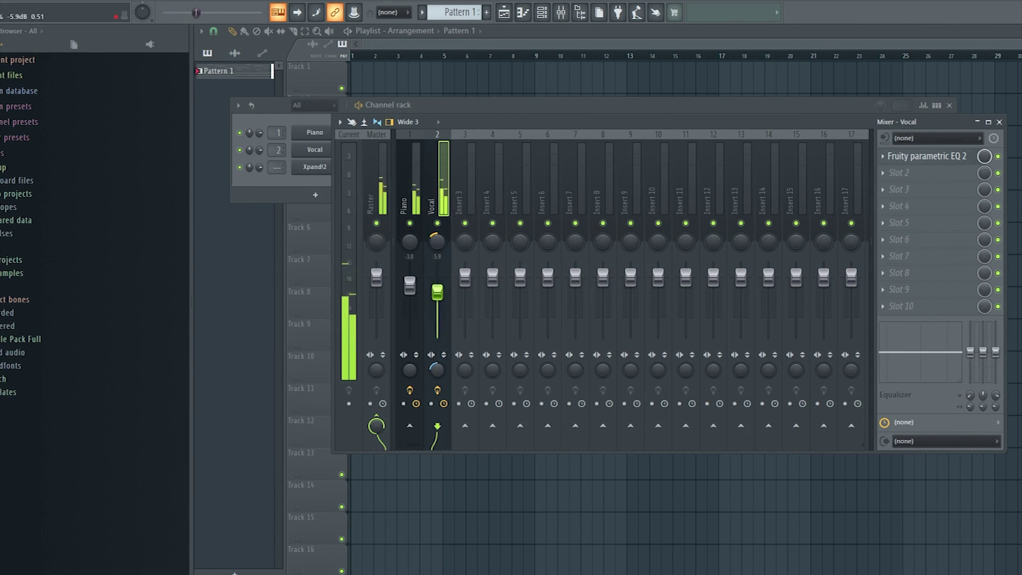
left_click(1000, 122)
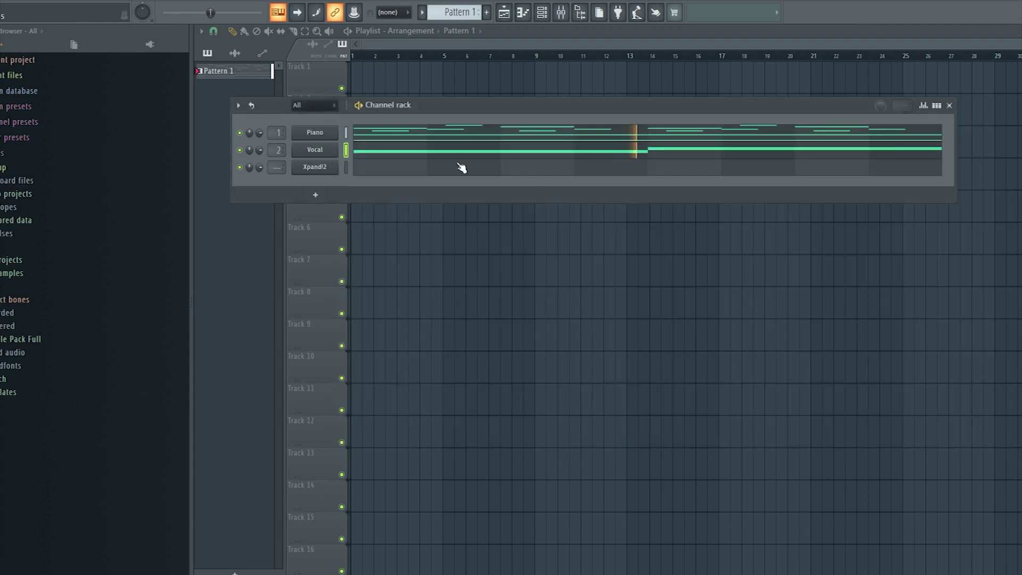
- Rename the Xpand!2 channel to Pad and route it to mixer track 3
right_click(311, 168)
left_click(391, 193)
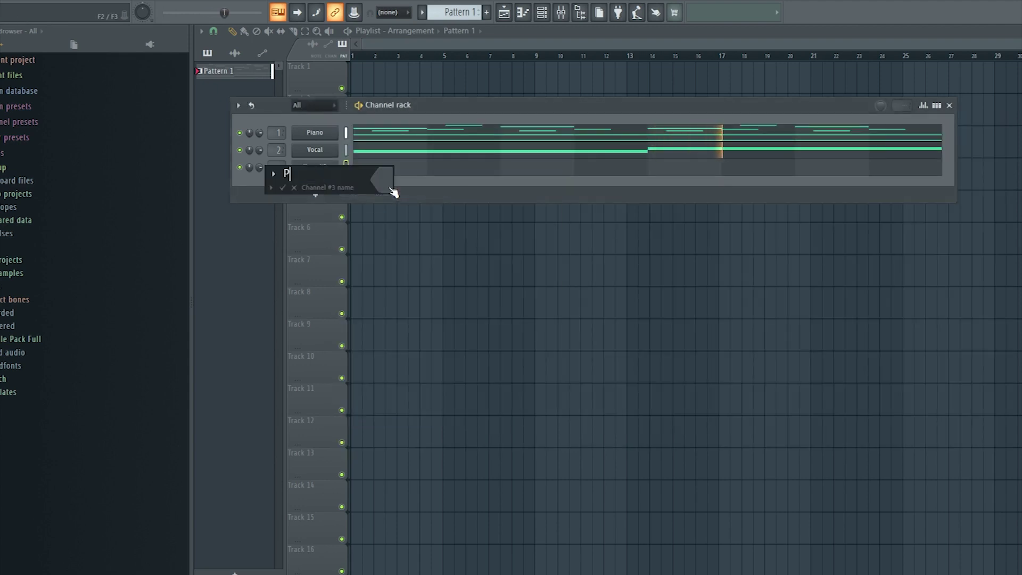
key("ctrl+l")
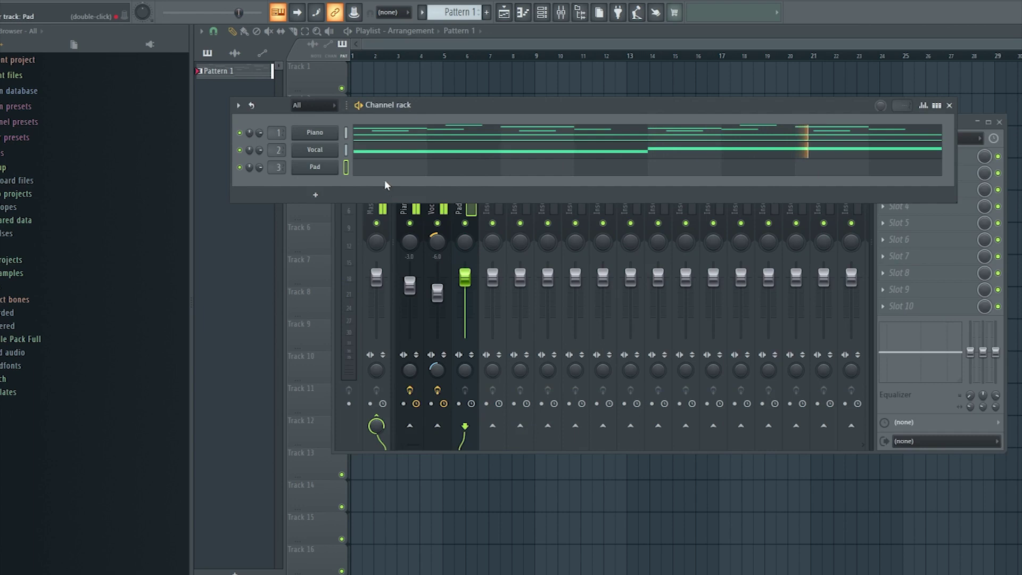
left_click_drag(464, 278, 465, 299)
right_click(467, 301)
left_click(468, 304)
- Draw a one-bar chord of C#5, E5 and G#5 in bar 1 of the Pad channel
left_click(313, 184)
left_click(376, 170)
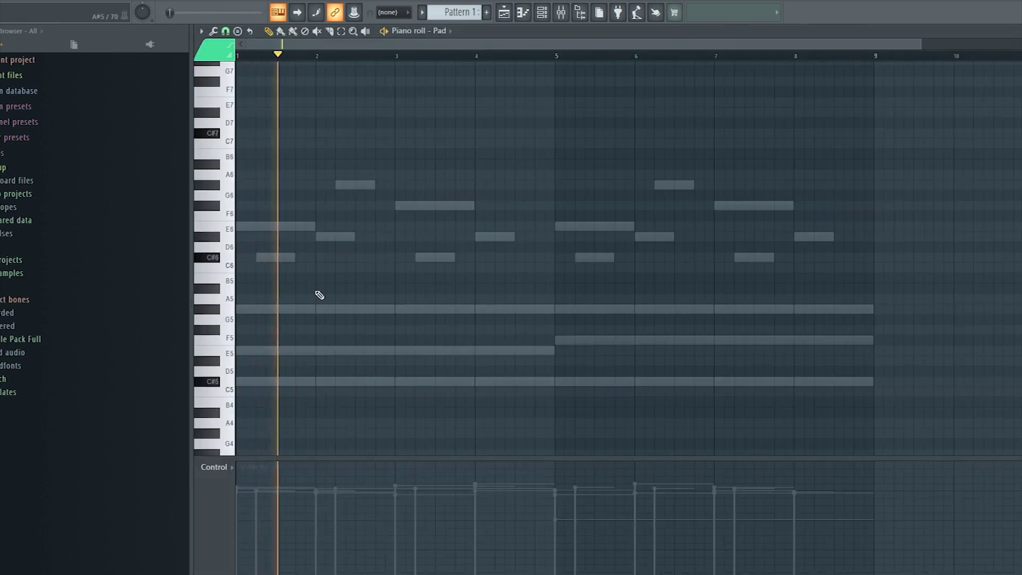
scroll(326, 276, "down", 2)
left_click(226, 292)
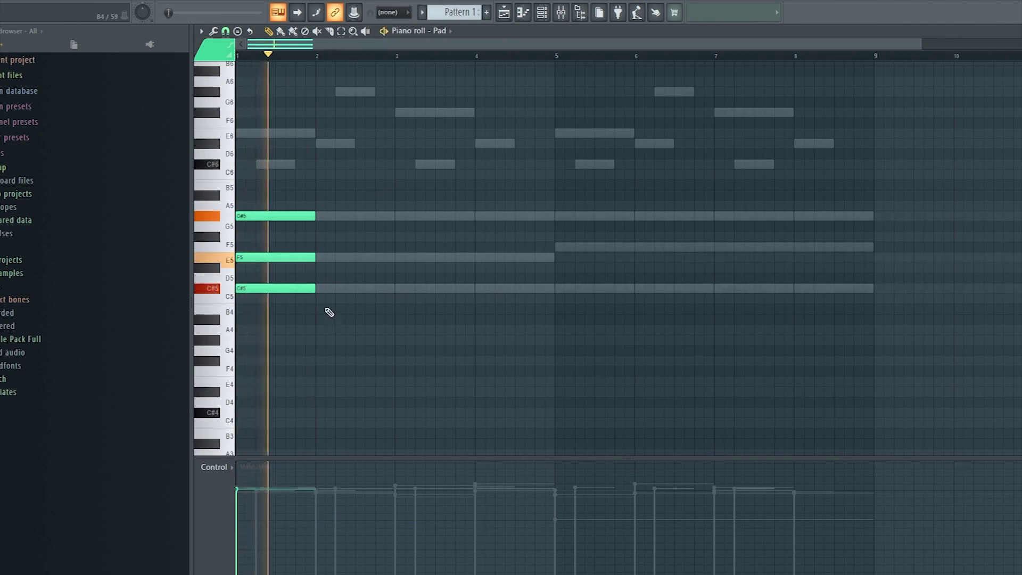
key("space")
- Duplicate the Pad chord to the starts of bars 3, 5 and 7
key("ctrl+b")
left_click_drag(358, 290, 434, 288)
key("ctrl+a")
key("ctrl+b")
left_click_drag(515, 292, 589, 290)
key("ctrl+d")
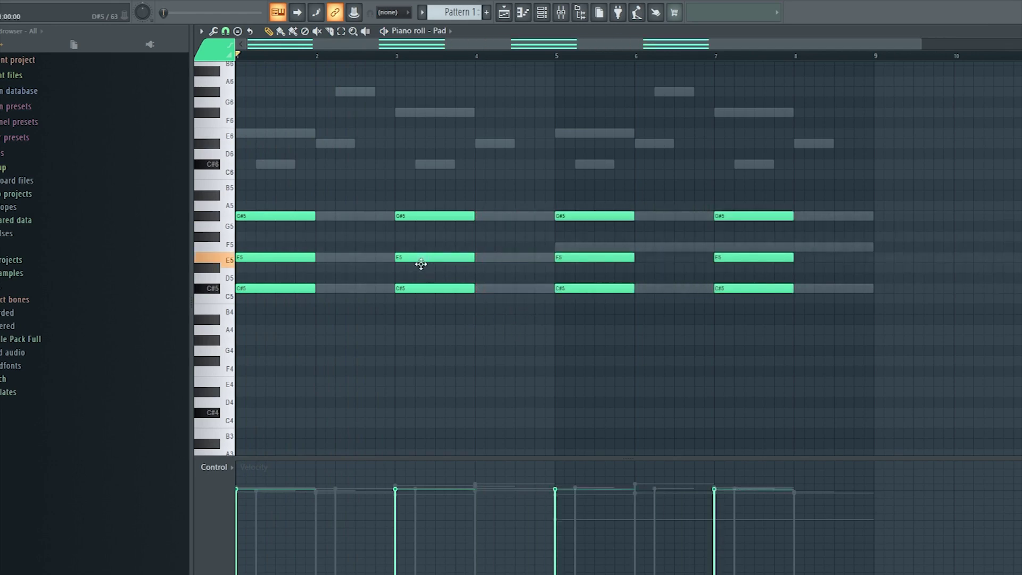
- Lower the E5 notes in bars 3 and 7 to D#5 and raise the middle note of all four Pad chords an octave
left_click_drag(753, 258, 751, 272)
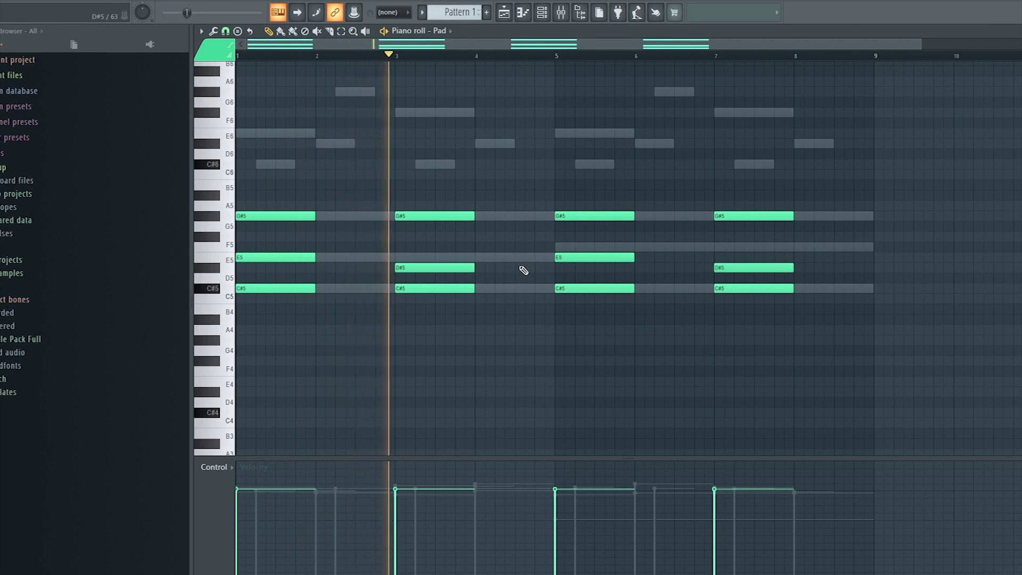
left_click(341, 31)
left_click_drag(800, 269, 281, 256)
key("ctrl+Up")
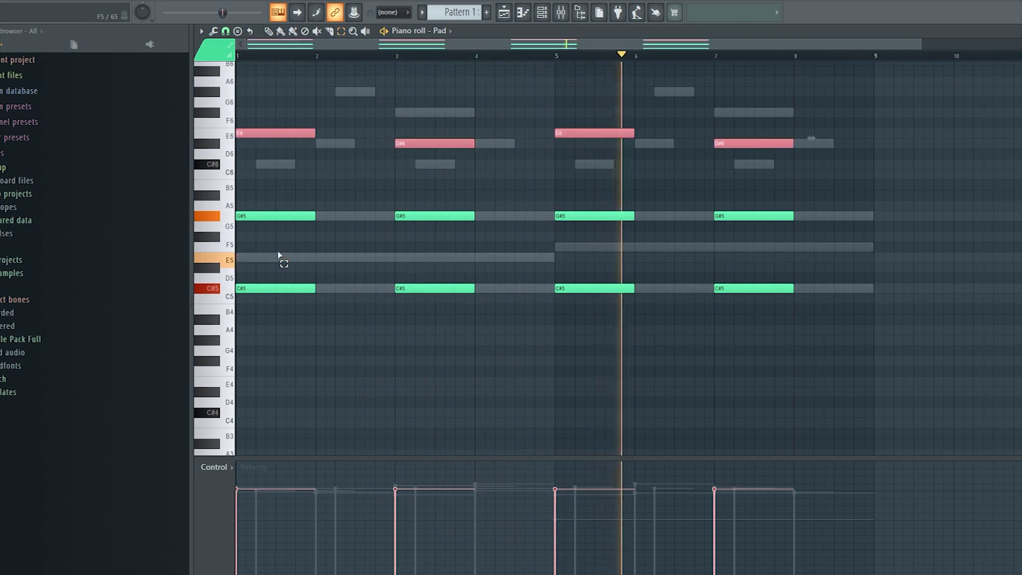
left_click(659, 185)
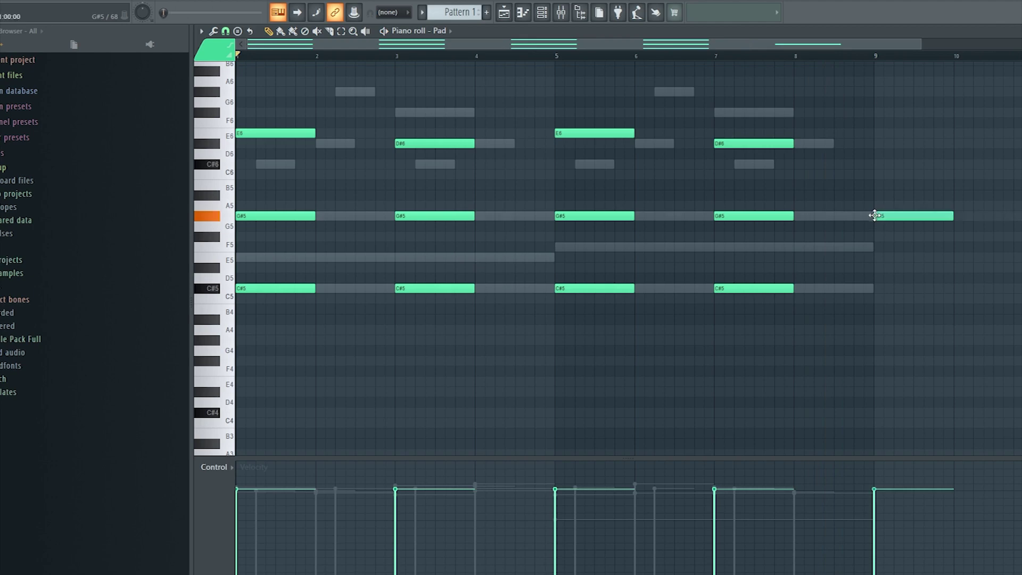
- Extend all Pad chords to two bars with quick legato and delete the helper G#5 note at bar 9
key("ctrl+l")
key("space")
right_click(885, 216)
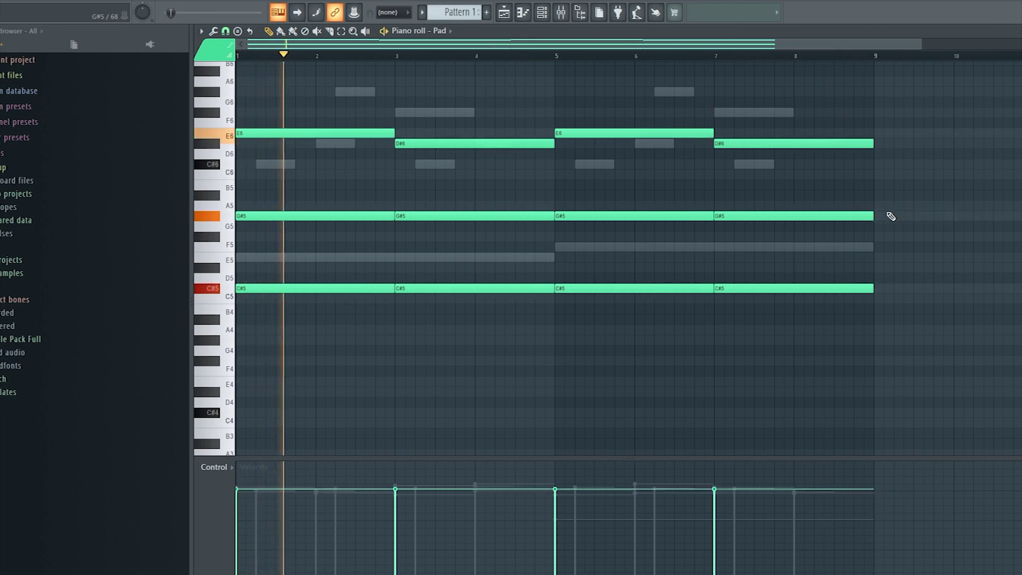
key("Escape")
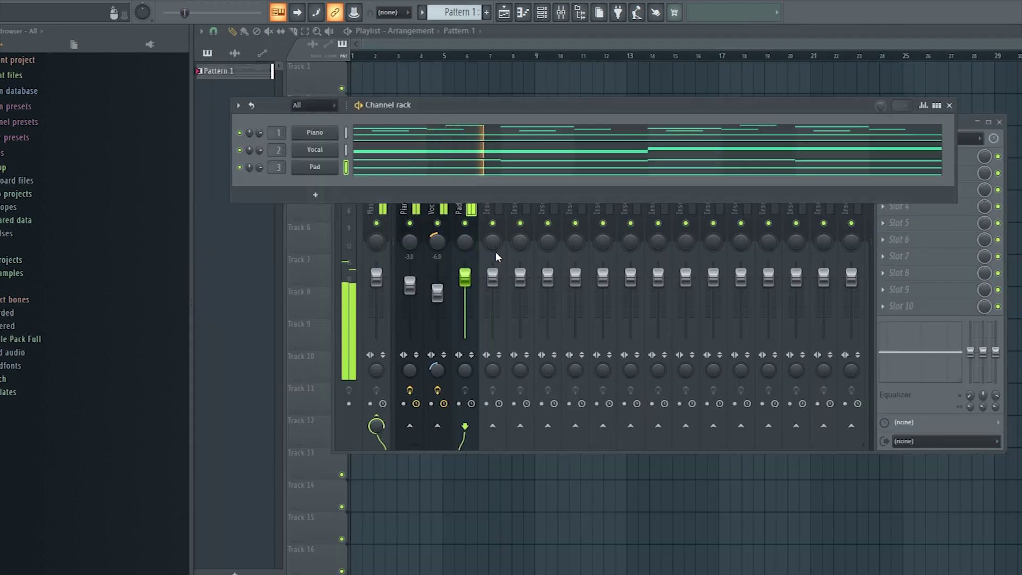
- Solo the Pad mixer track at -6.0 dB and add Fruity parametric EQ 2 to its slot 1
left_click(471, 232)
left_click_drag(465, 277, 465, 284)
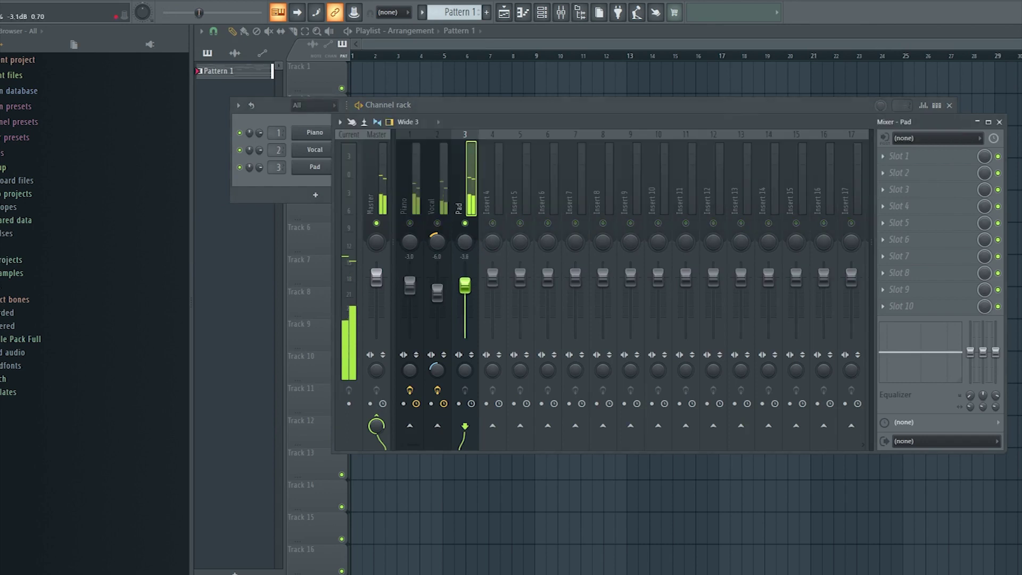
left_click(886, 158)
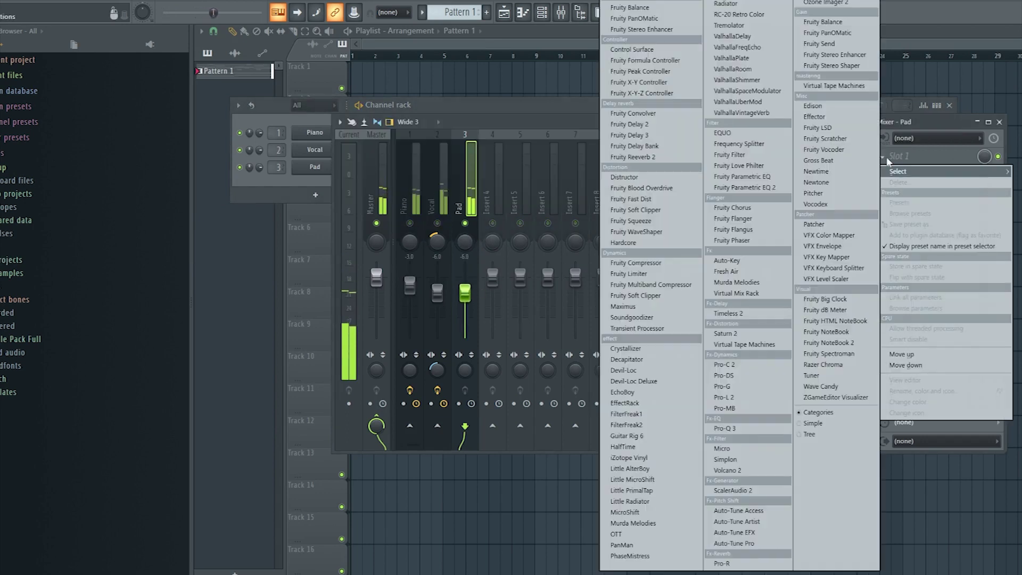
left_click(758, 187)
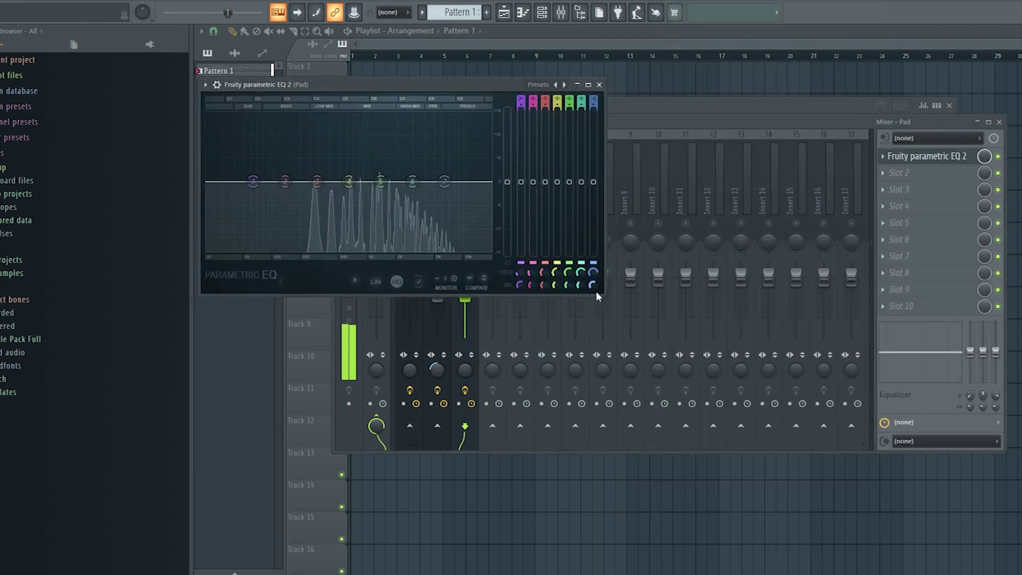
- Cut the Pad's lows with EQ band 1 at Steep 4 order just above 225 Hz and roll off its highs with band 7
left_click_drag(606, 295, 848, 481)
left_click_drag(295, 276, 341, 439)
right_click(343, 441)
mouse_move(361, 482)
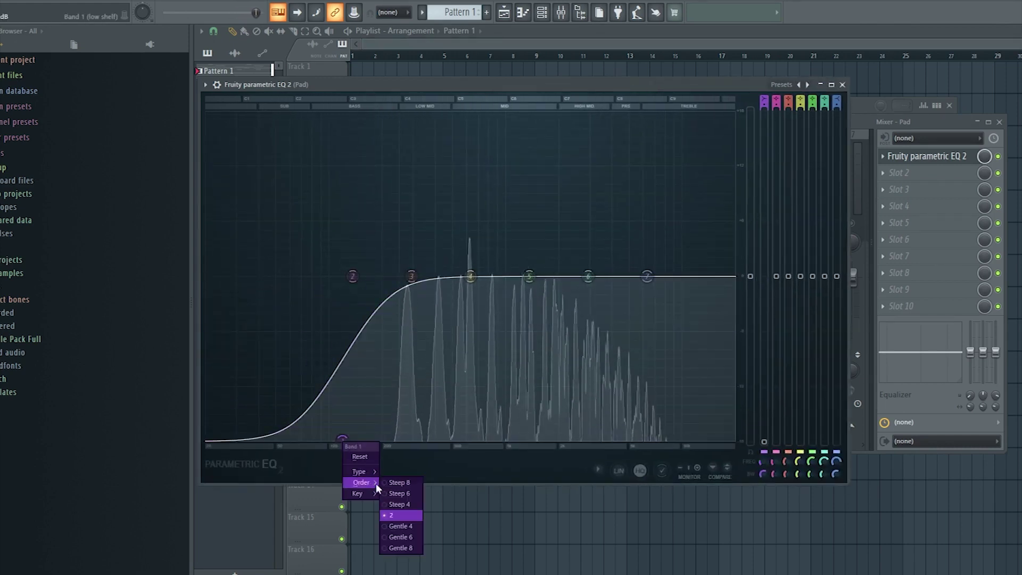
left_click(400, 504)
left_click_drag(342, 441, 391, 440)
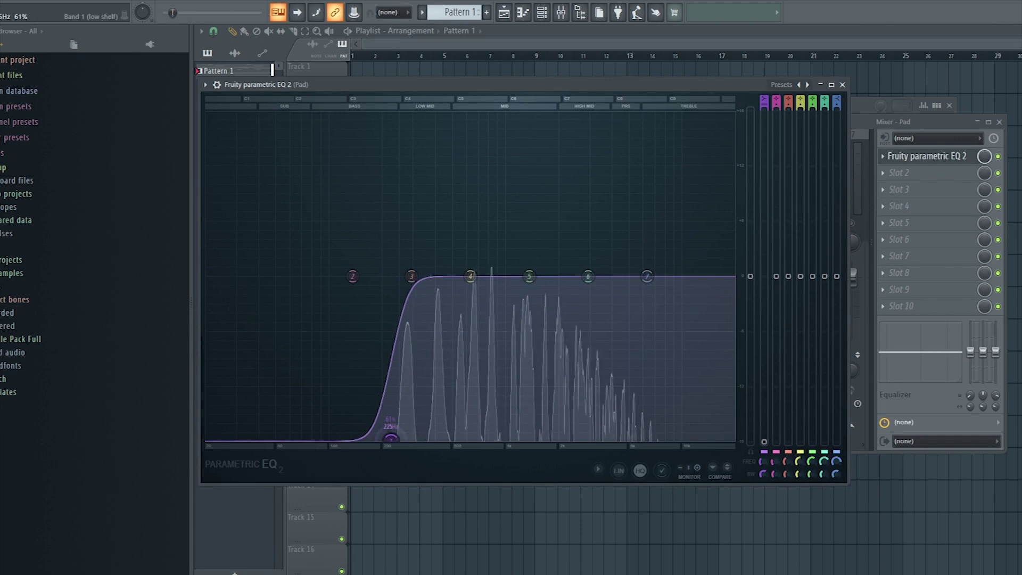
left_click_drag(647, 276, 607, 440)
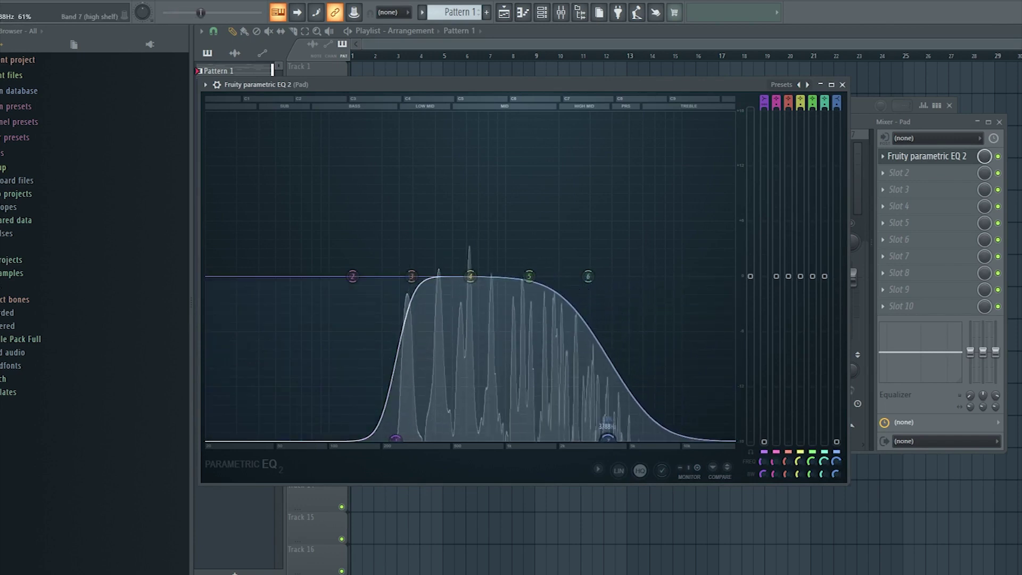
left_click(843, 84)
- Add Gross Beat with the Sidechain volume preset to the Pad track's slot 2, and unsolo the track at -9.0 dB
left_click(884, 172)
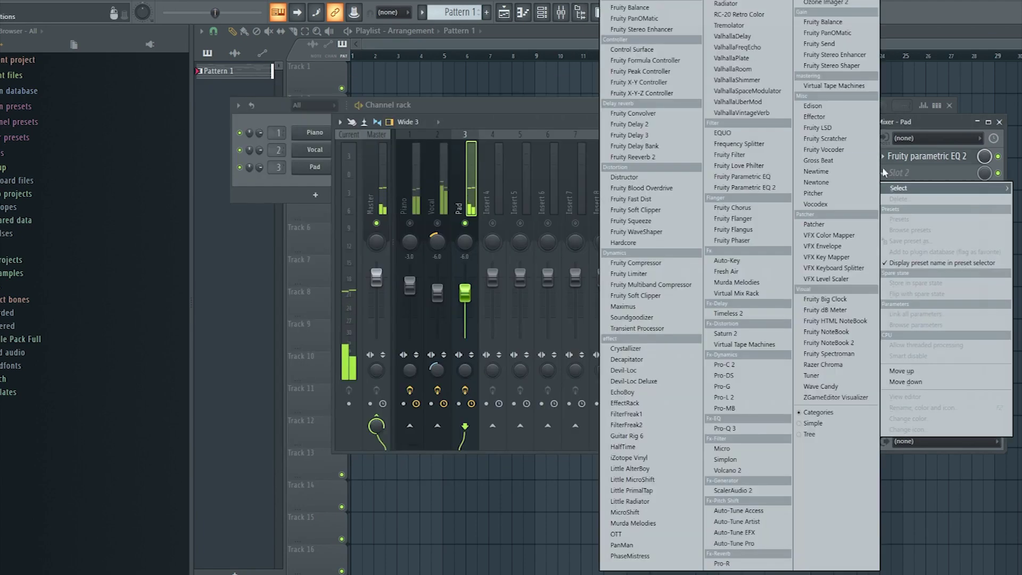
left_click(820, 160)
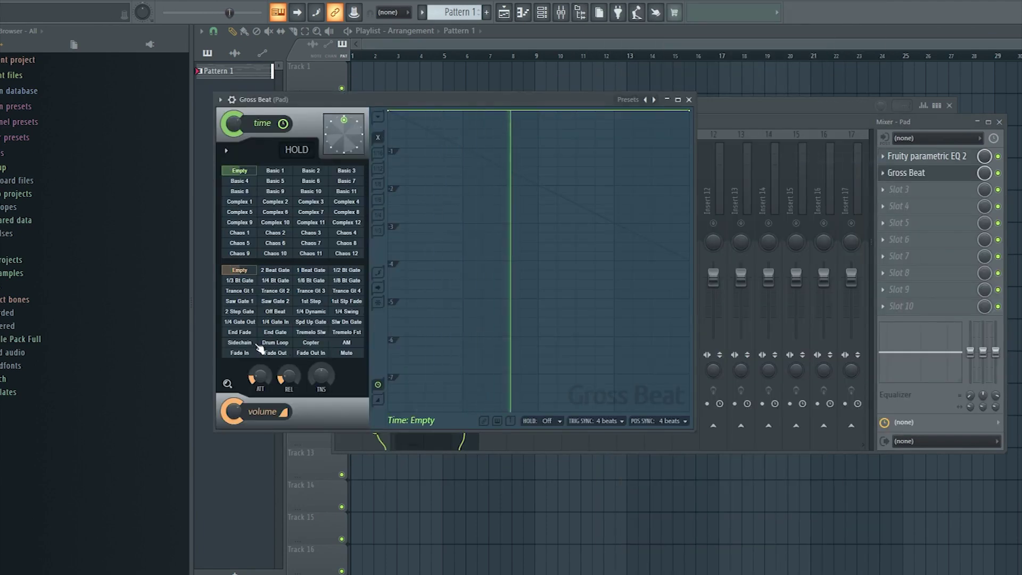
left_click(241, 343)
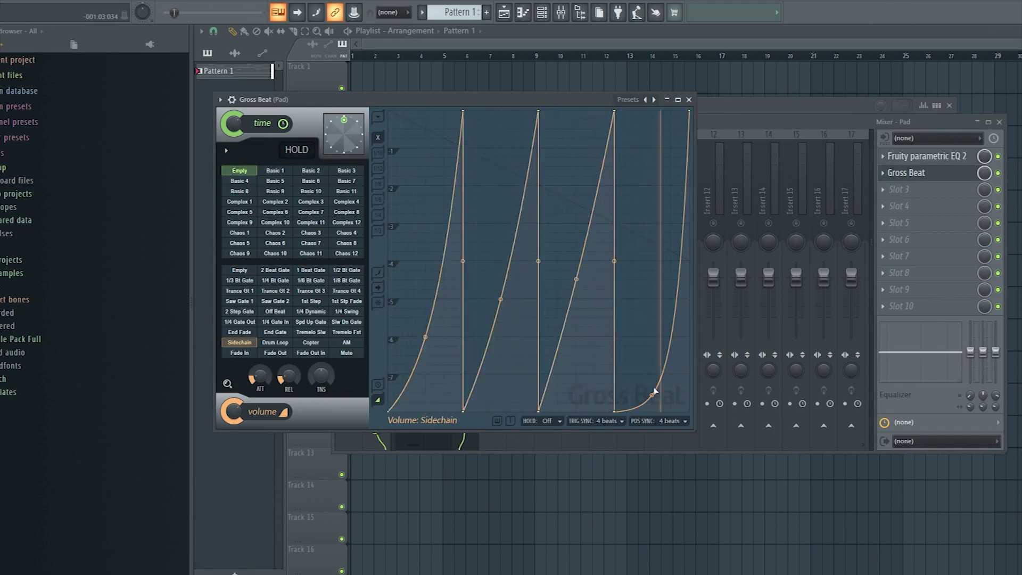
left_click(689, 100)
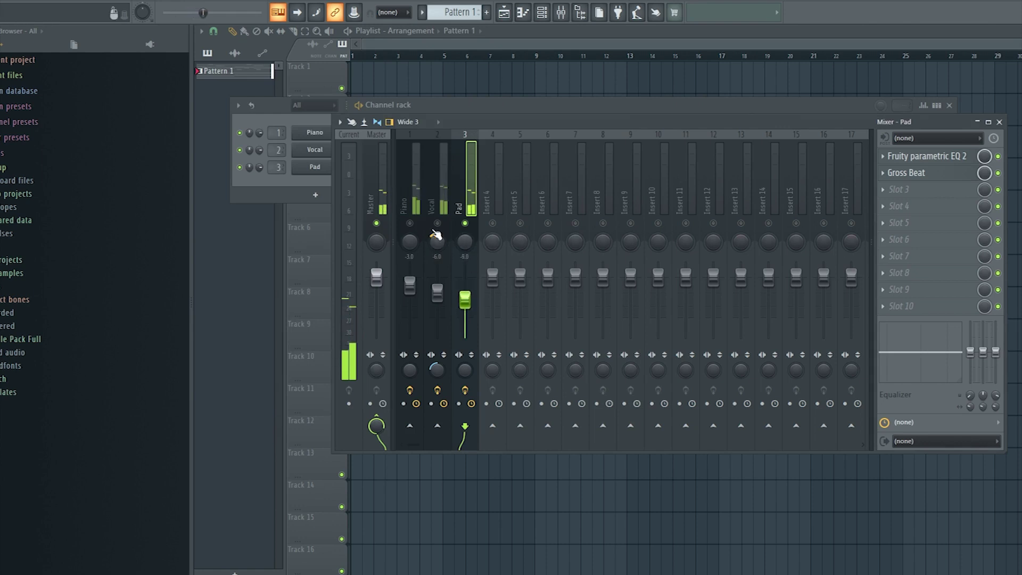
right_click(472, 227)
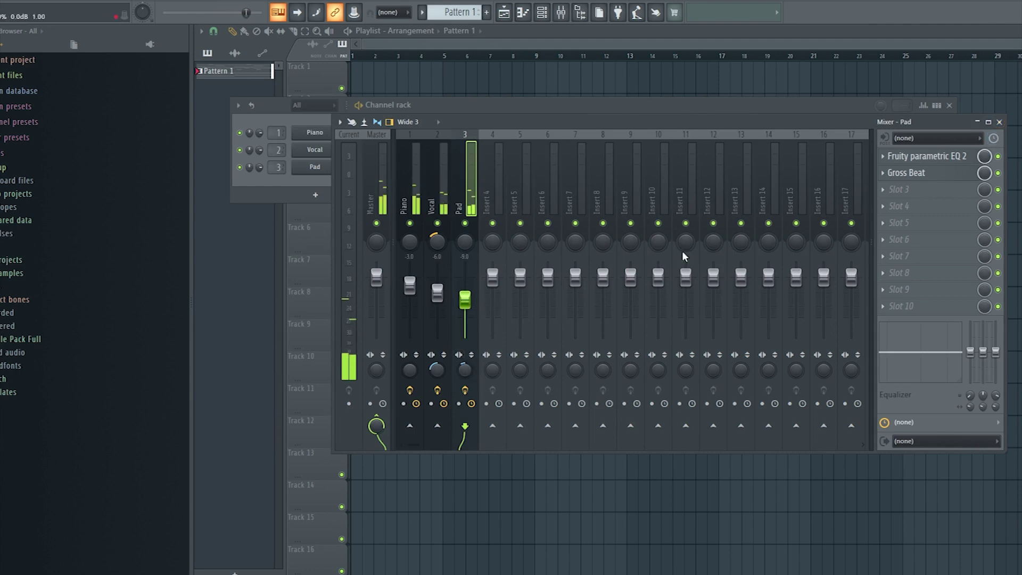
left_click(999, 122)
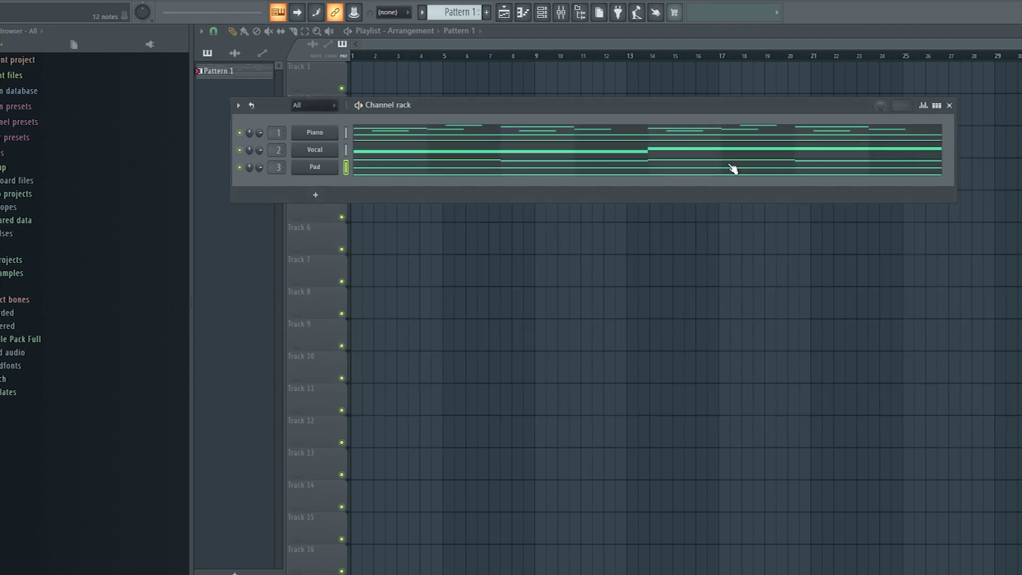
- Add a Kontakt channel and load Gypsy Romantic Violin.nki from the Balkan Ethnic Orchestra library
left_click(315, 195)
left_click(321, 194)
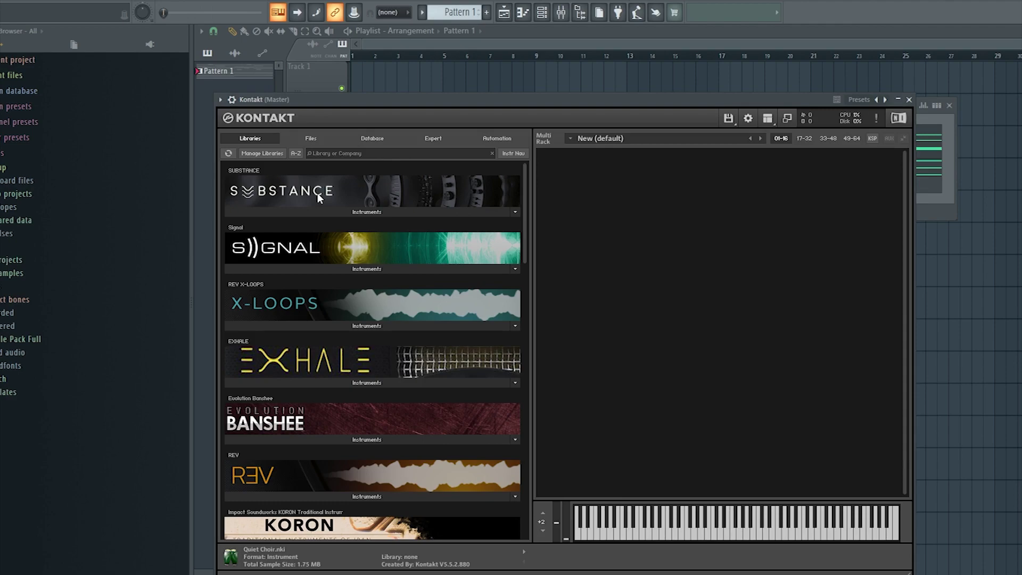
scroll(291, 287, "down", 3)
scroll(292, 291, "down", 7)
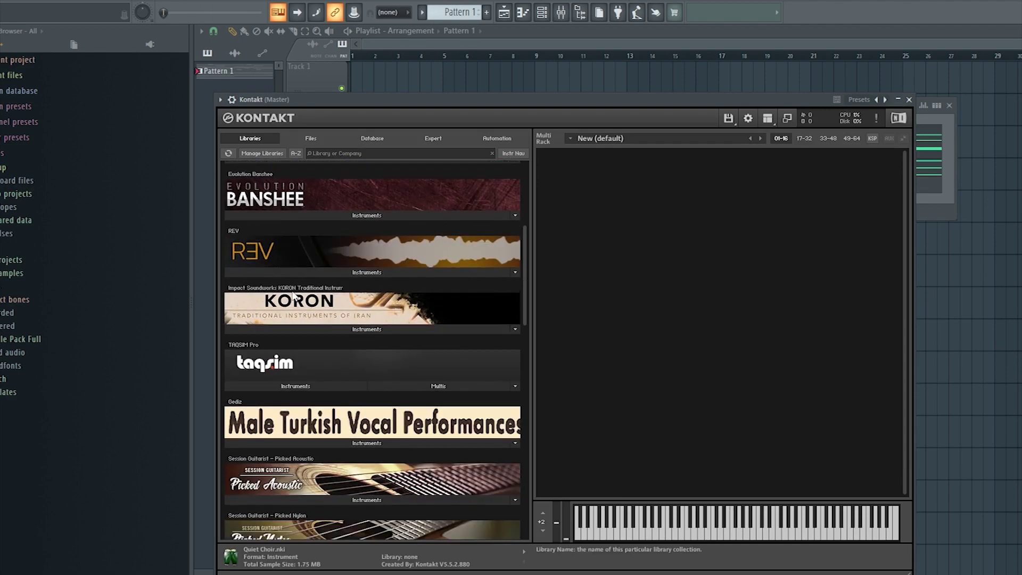
scroll(304, 307, "down", 2)
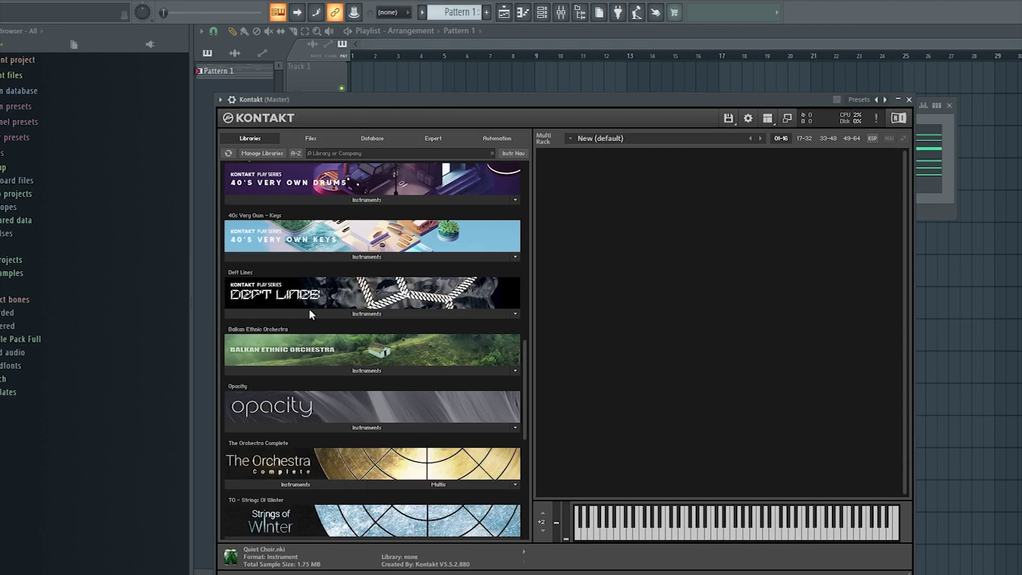
left_click(367, 371)
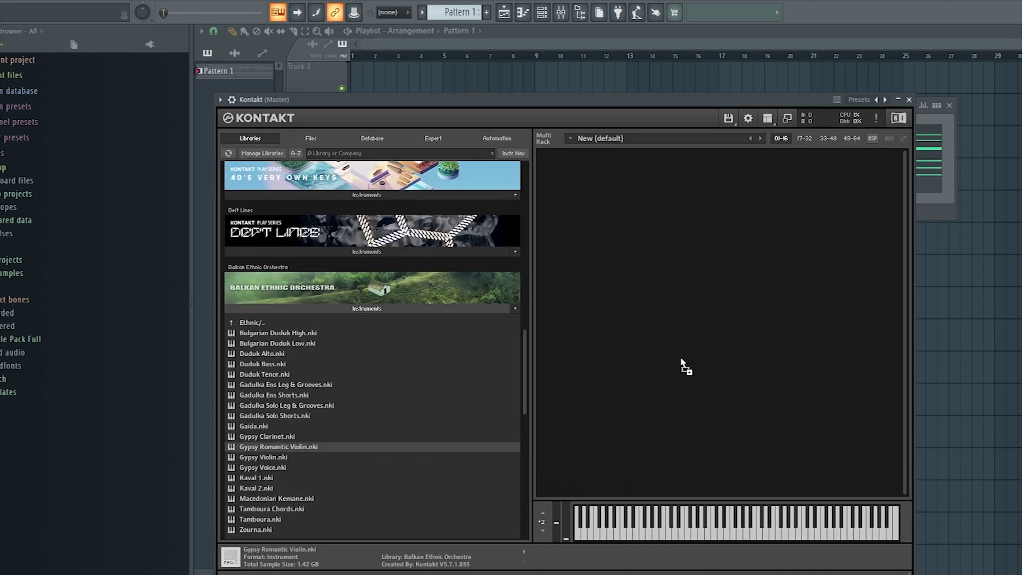
left_click_drag(682, 360, 681, 359)
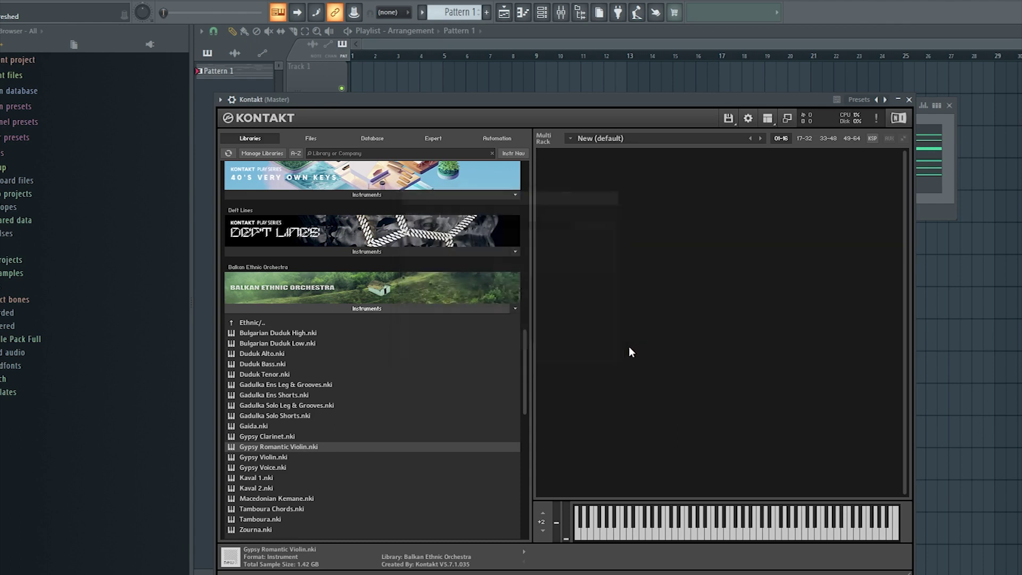
left_click(910, 99)
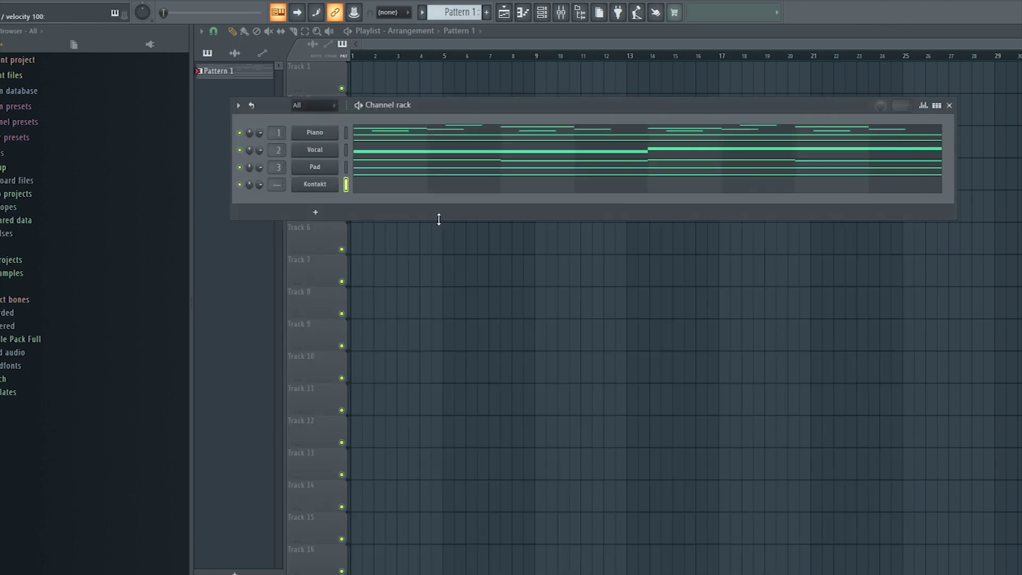
- Place one-bar Kontakt notes: C#5 in bar 1, G#5 in bar 3 and E5 in bar 4
left_click(378, 192)
left_click(262, 288)
key("space")
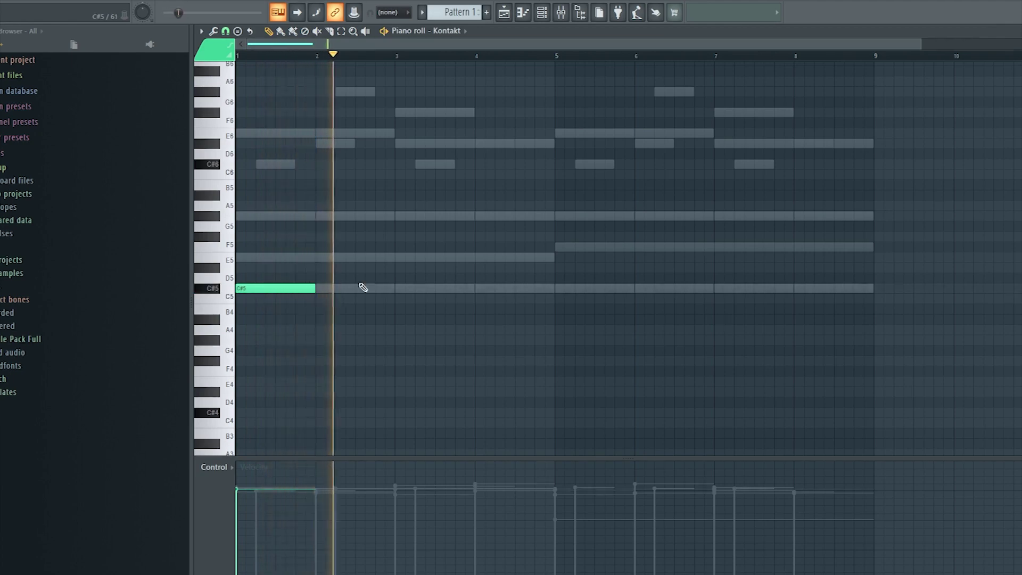
left_click(404, 216)
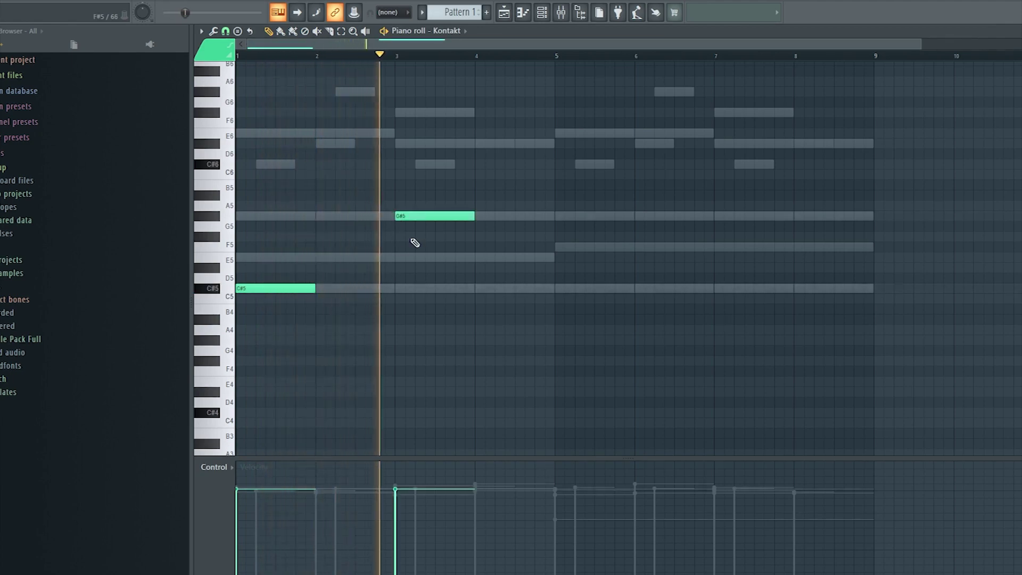
left_click(478, 258)
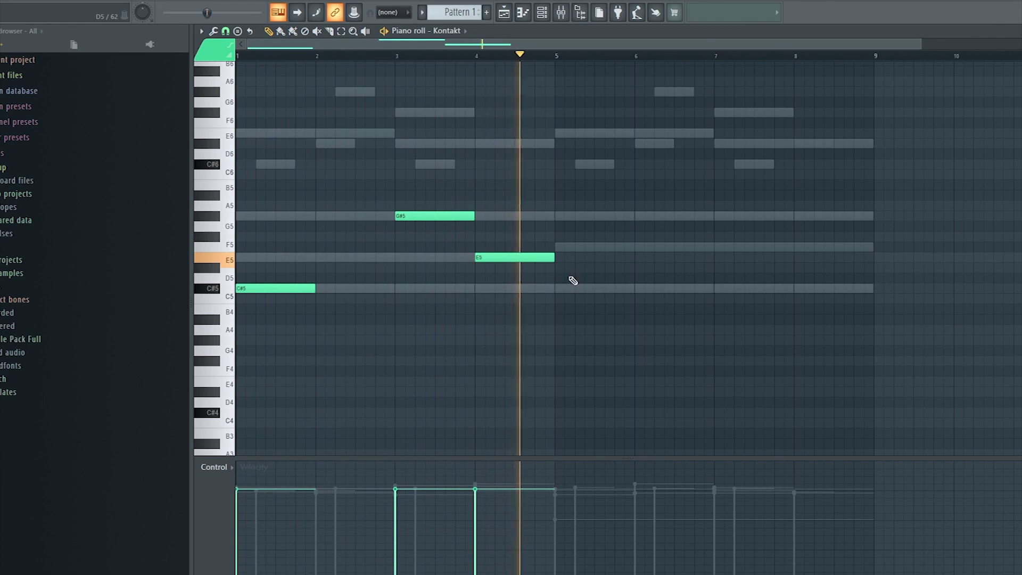
- Duplicate the four-bar Kontakt phrase into bars 5 to 8 and lower the E5 in bar 8 to D#5
key("ctrl+b")
left_click(890, 252, "ctrl")
left_click_drag(819, 256, 819, 270)
- Randomize the levels of all Kontakt notes in bipolar mode and reduce their overall velocity
key("ctrl+a")
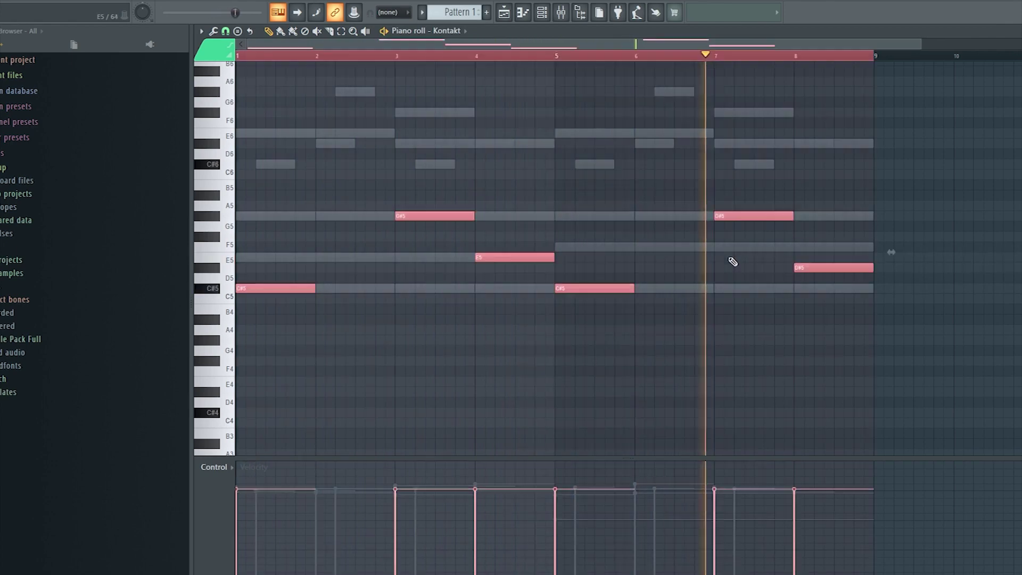
key("alt+r")
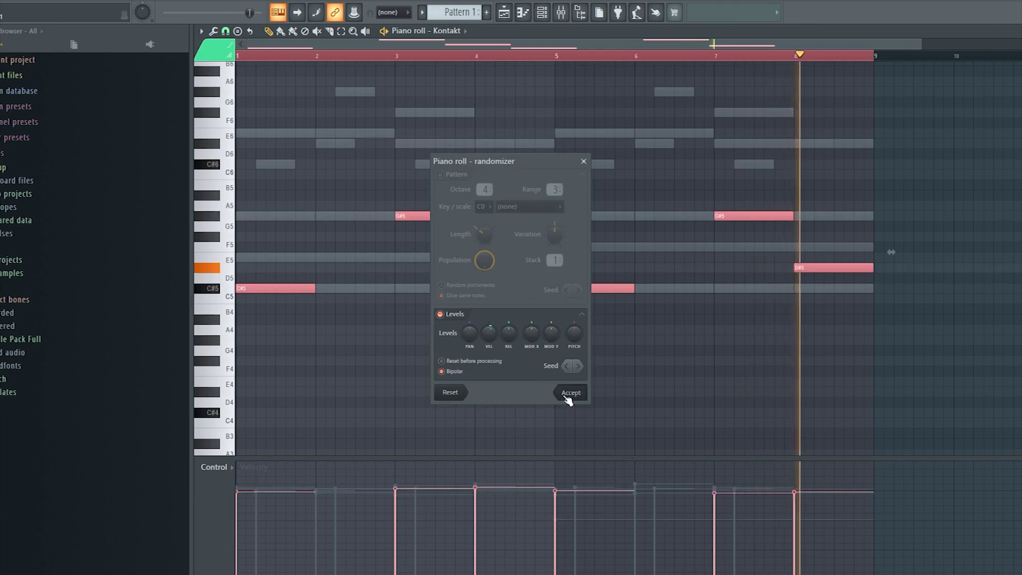
left_click(567, 392)
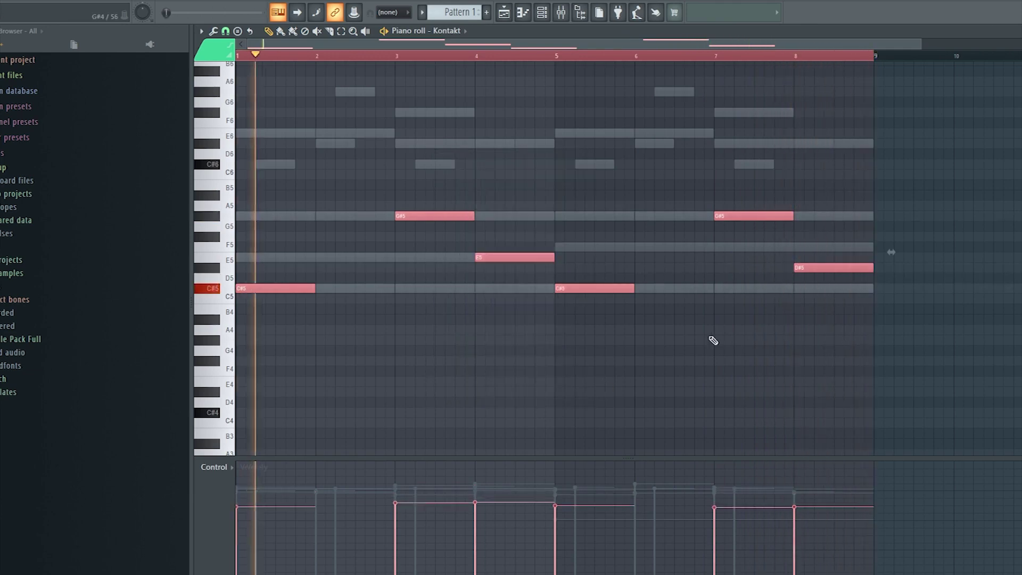
key("Escape")
- Rename the Kontakt channel to Violin and route it to mixer track 4
right_click(336, 180)
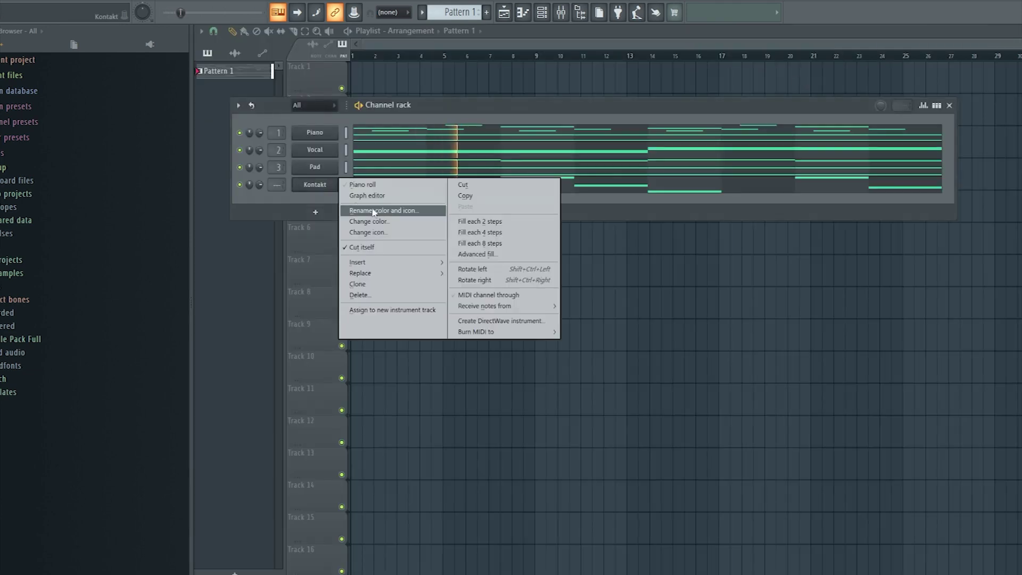
left_click(385, 210)
type("C")
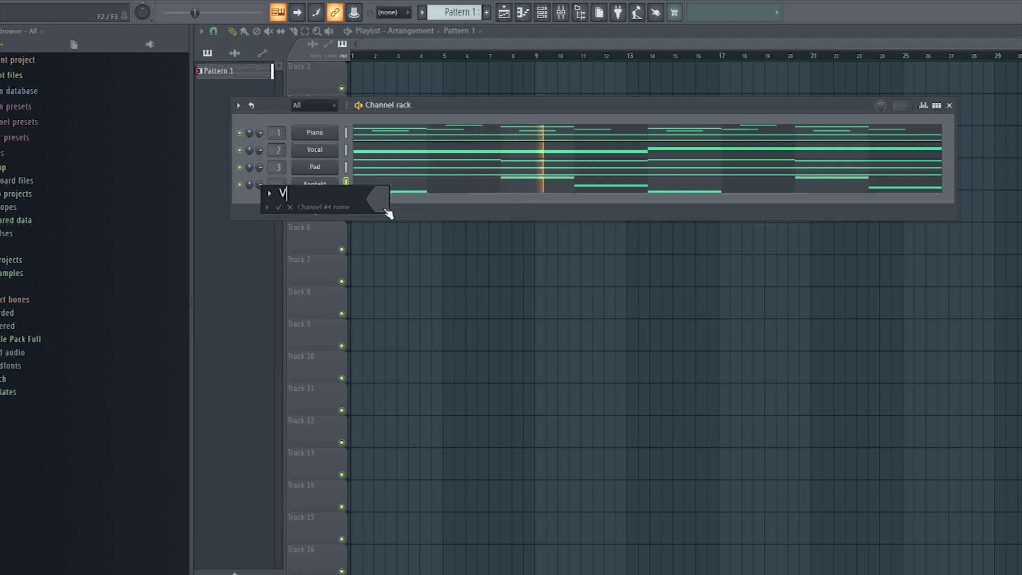
type("iolin")
key("Return")
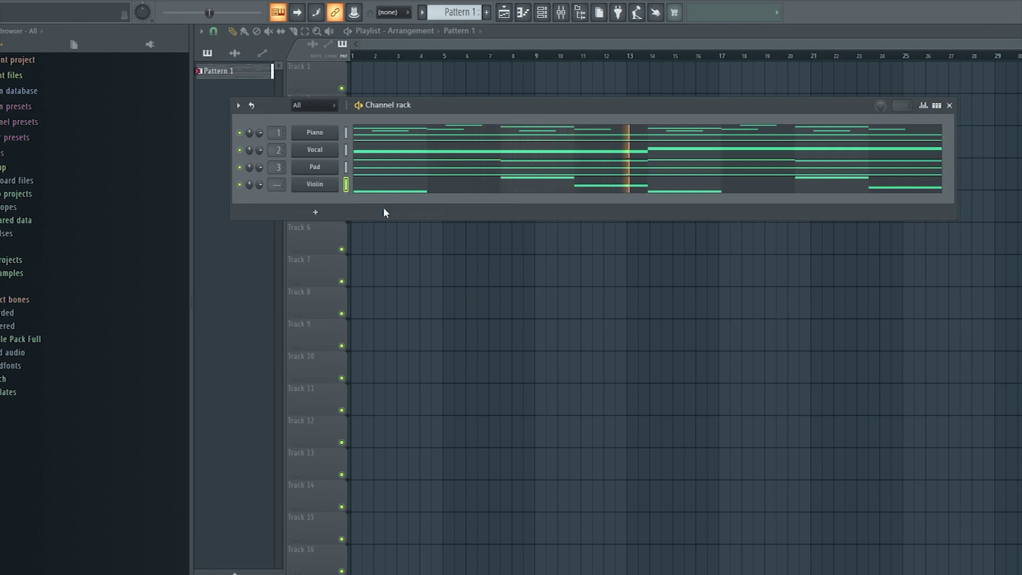
key("F9")
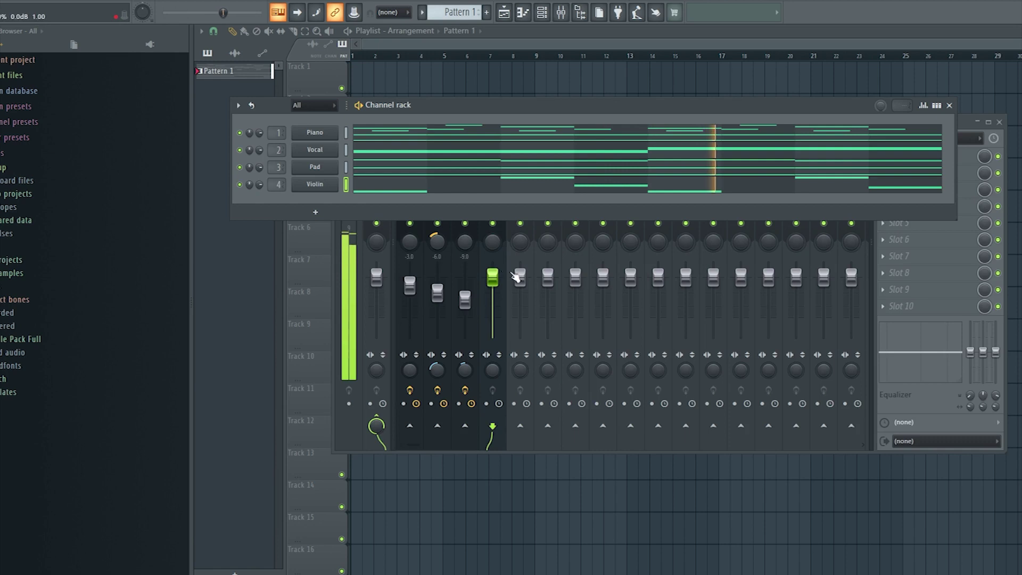
- Solo the Violin mixer track at -9.6 dB and add Fruity parametric EQ 2 to its slot 1
left_click_drag(494, 276, 493, 280)
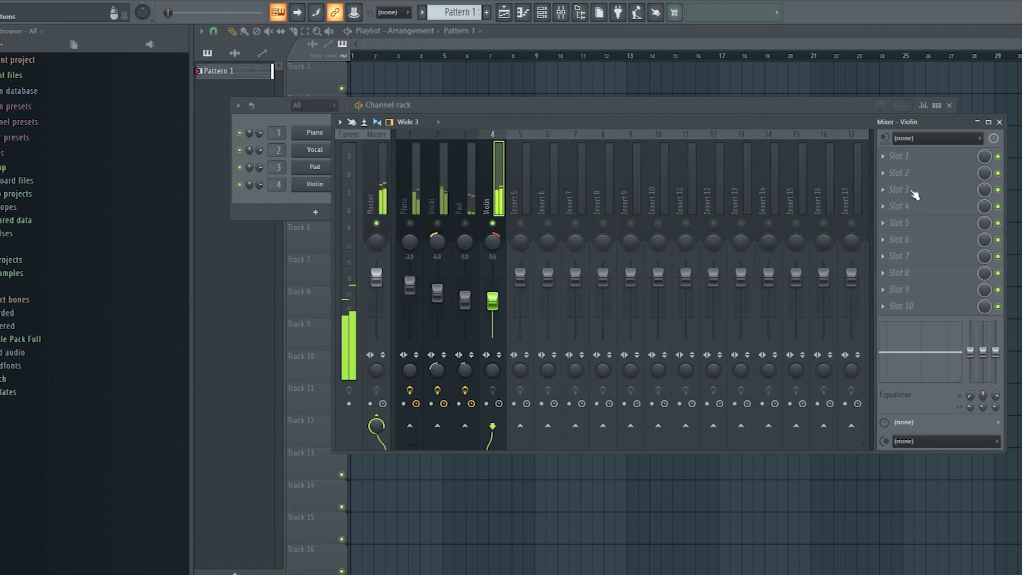
left_click(905, 156)
left_click(775, 187)
left_click_drag(635, 325, 863, 470)
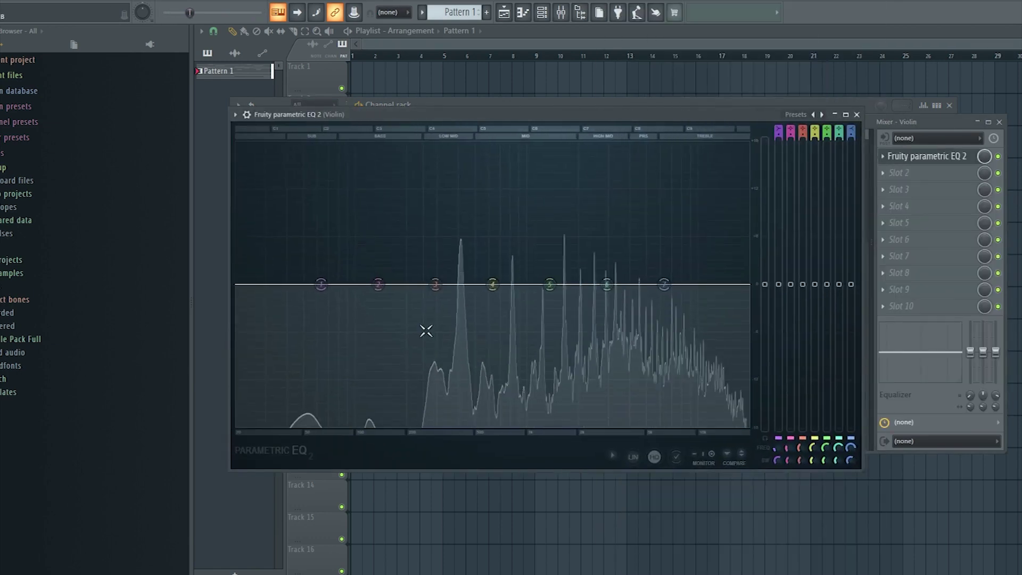
- Cut the Violin's lows with a steeper EQ band 1 and soften its extreme highs with band 7
right_click(322, 285)
mouse_move(344, 326)
left_click(380, 337)
left_click_drag(321, 284, 395, 426)
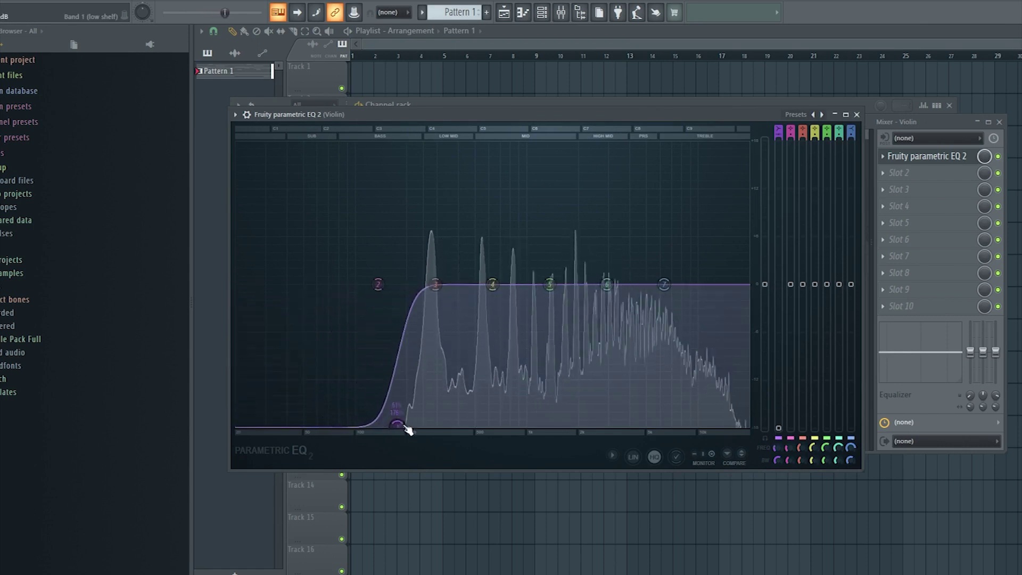
left_click_drag(664, 285, 729, 328)
- Slightly boost the Violin's EQ band 6 at about 6420 Hz and band 5 below it, and dip the low mids with band 2
left_click_drag(607, 285, 665, 271)
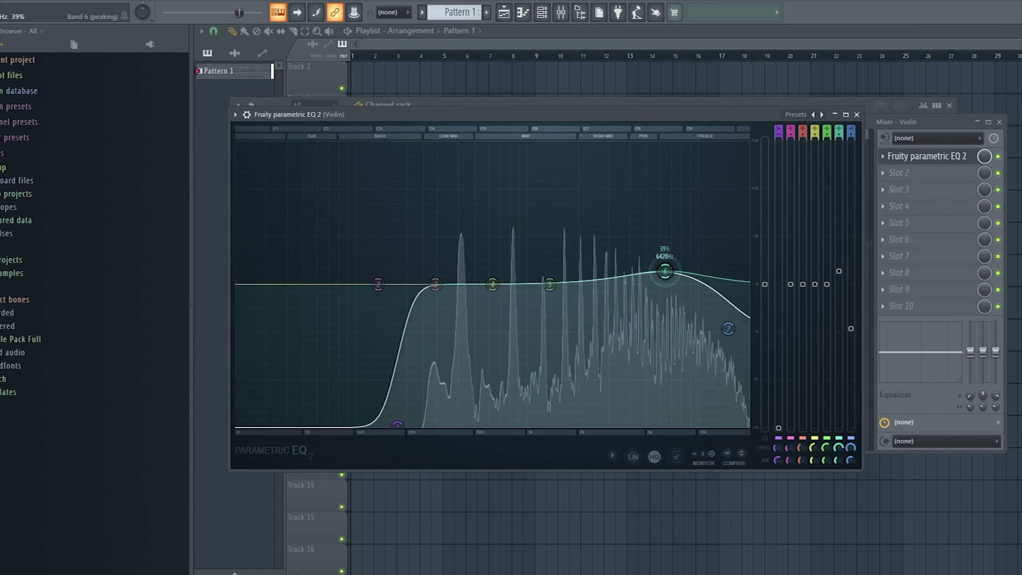
left_click_drag(549, 284, 579, 274)
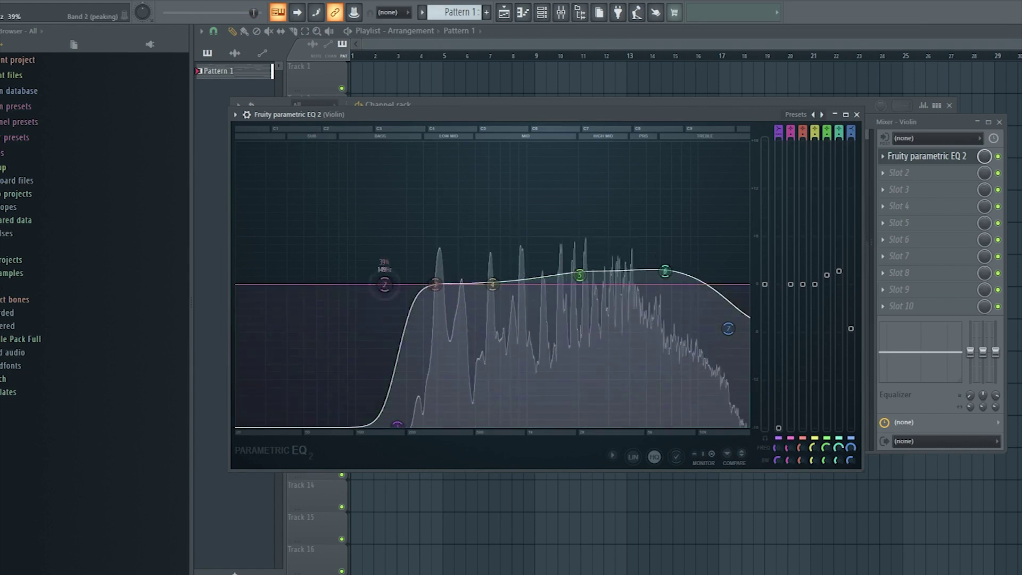
left_click_drag(379, 284, 478, 322)
right_click(425, 307)
left_click(484, 381)
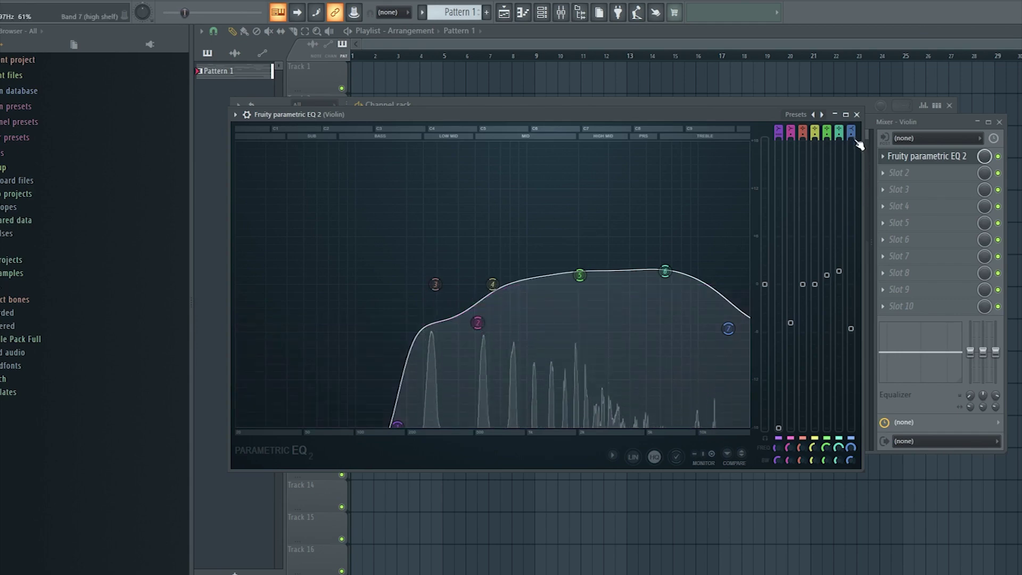
left_click(857, 115)
- Add Fruity Reeverb 2 to slot 2 and Fruity Delay 3 to slot 3 of the Violin track
left_click(900, 174)
left_click(668, 154)
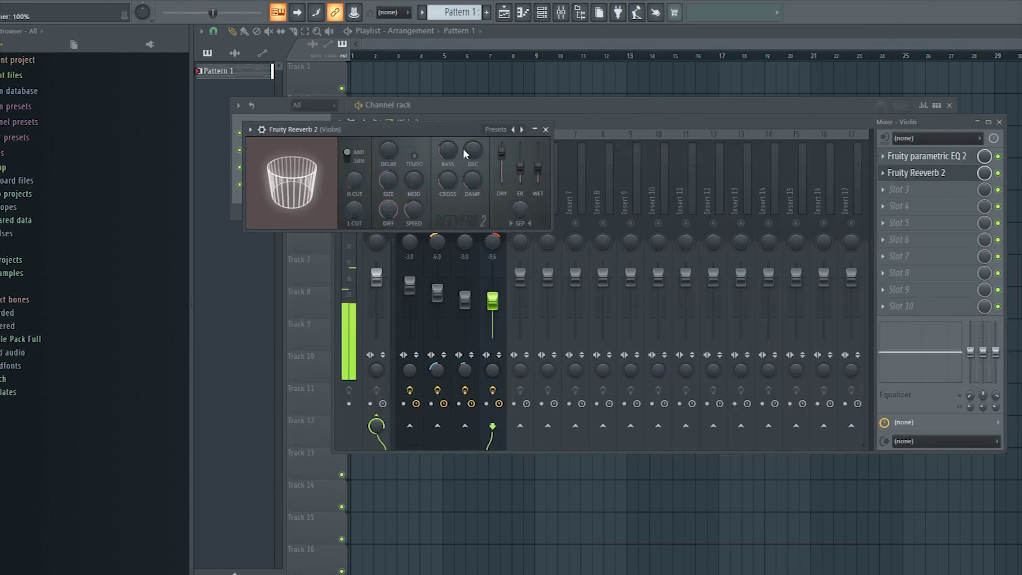
left_click(545, 130)
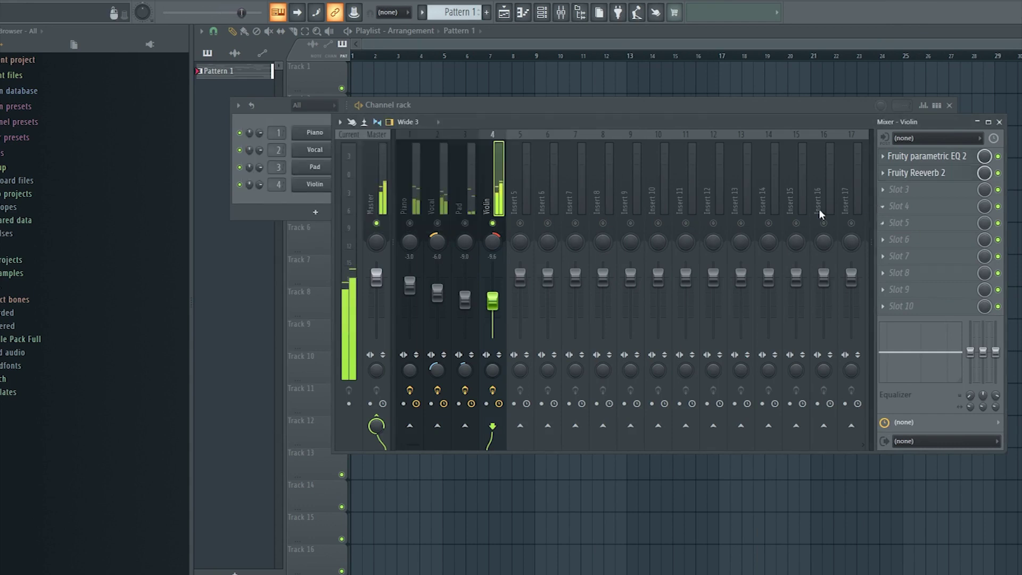
left_click(908, 190)
left_click(624, 177)
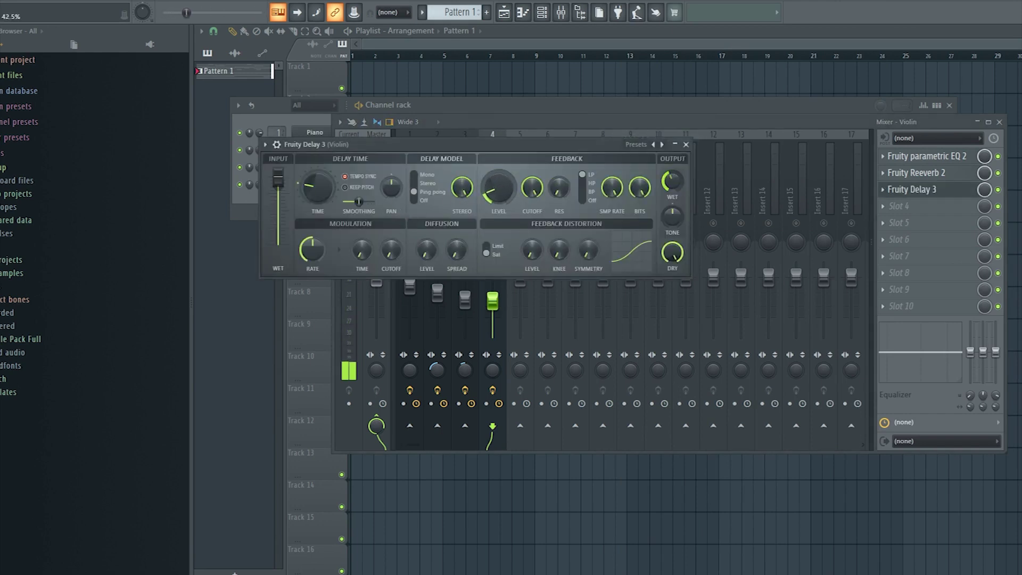
left_click(686, 145)
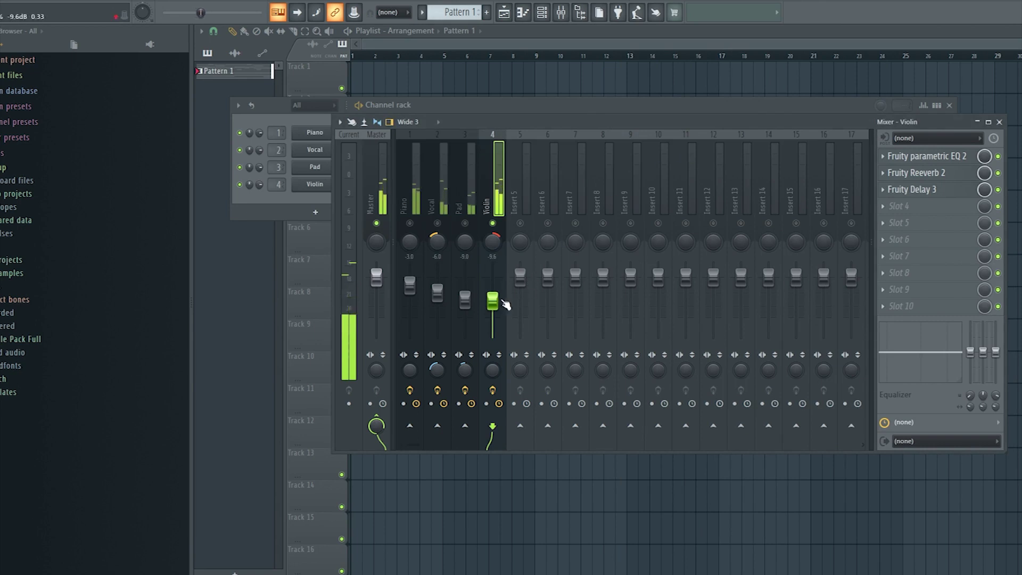
- Unsolo the Violin track at -10.0 dB and play the pattern with all four layers
right_click(493, 227)
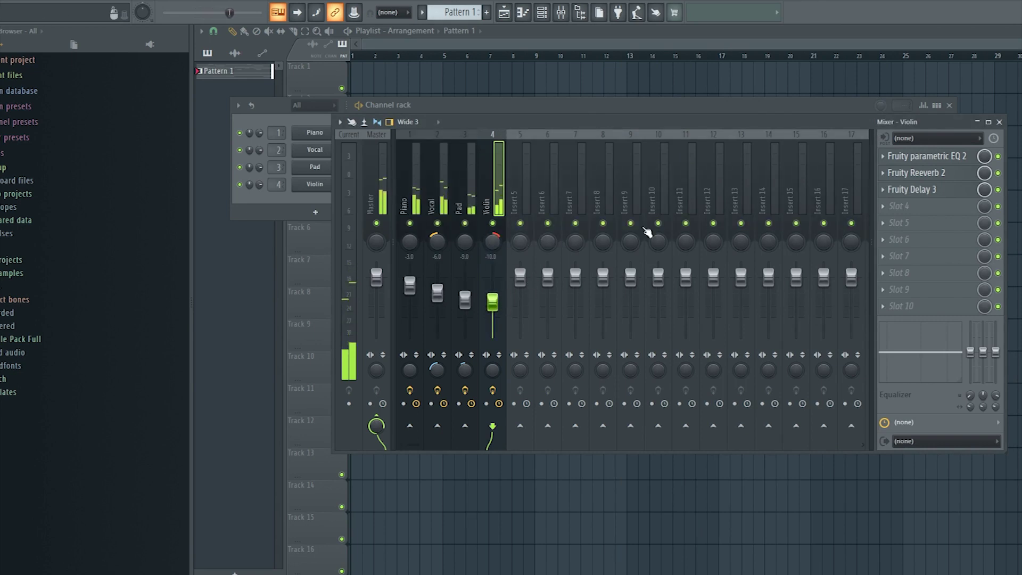
left_click(999, 122)
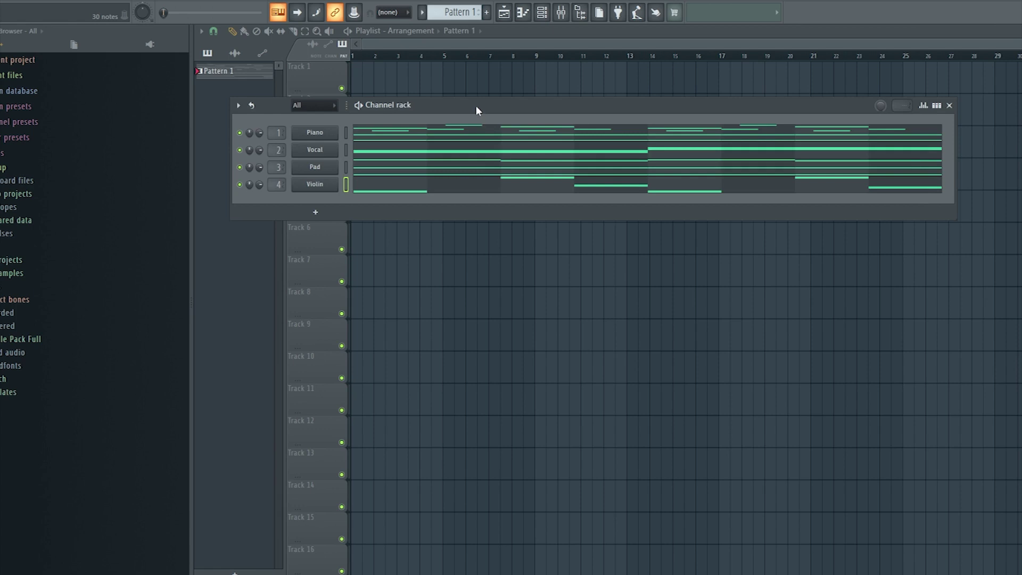
left_click_drag(476, 106, 467, 99)
key("space")
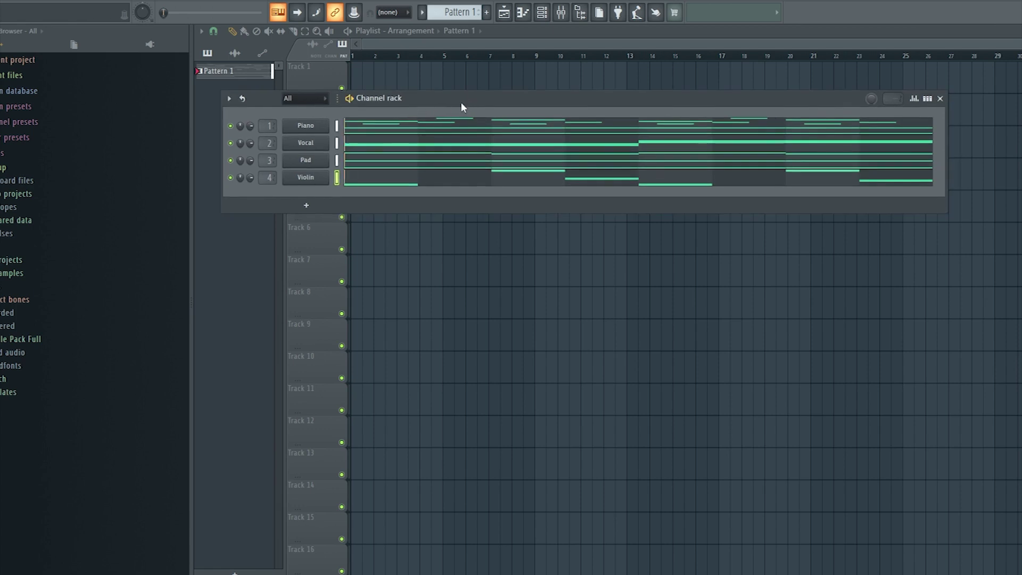